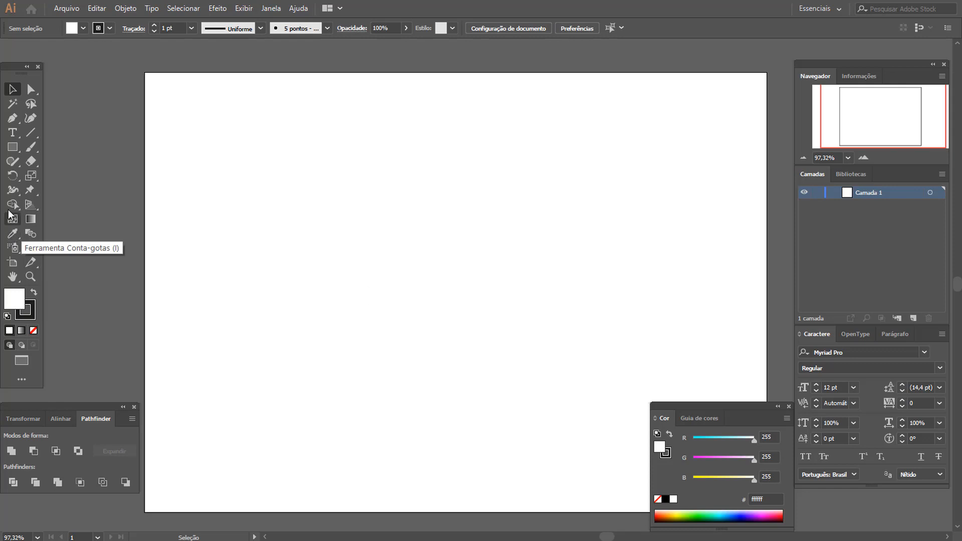
Activate the Rectangle tool with the fill colour as the active attribute, and move the floating Pathfinder group slightly toward the artboard.
left_click(12, 151)
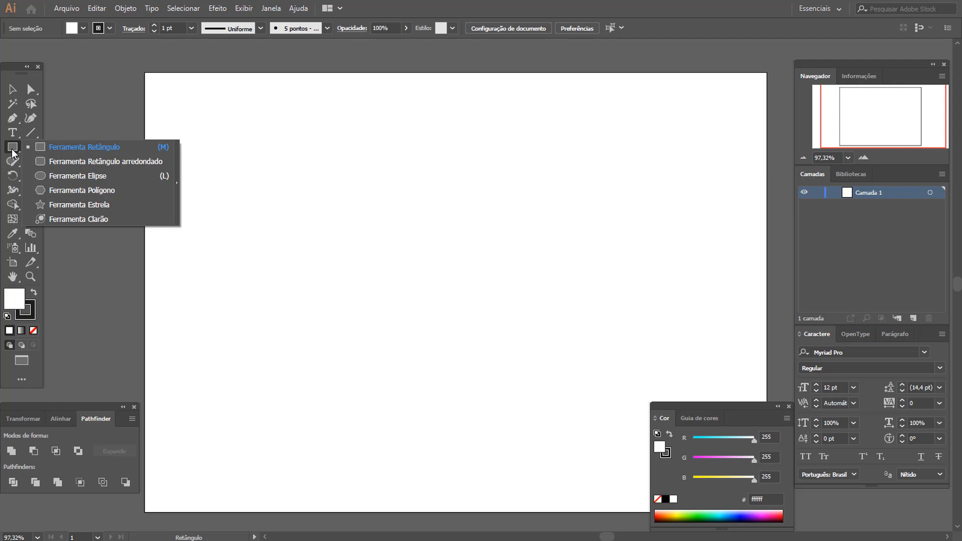
left_click(19, 301)
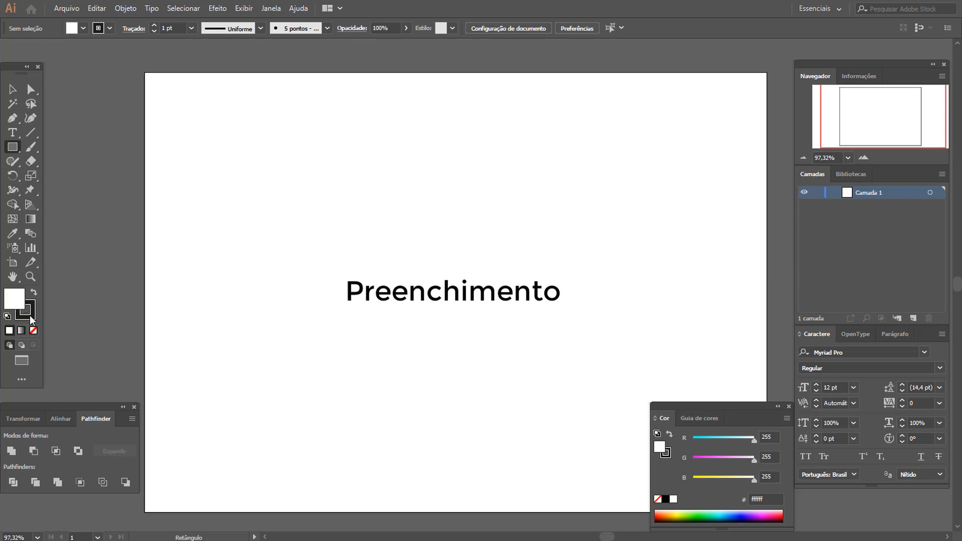
left_click(29, 315)
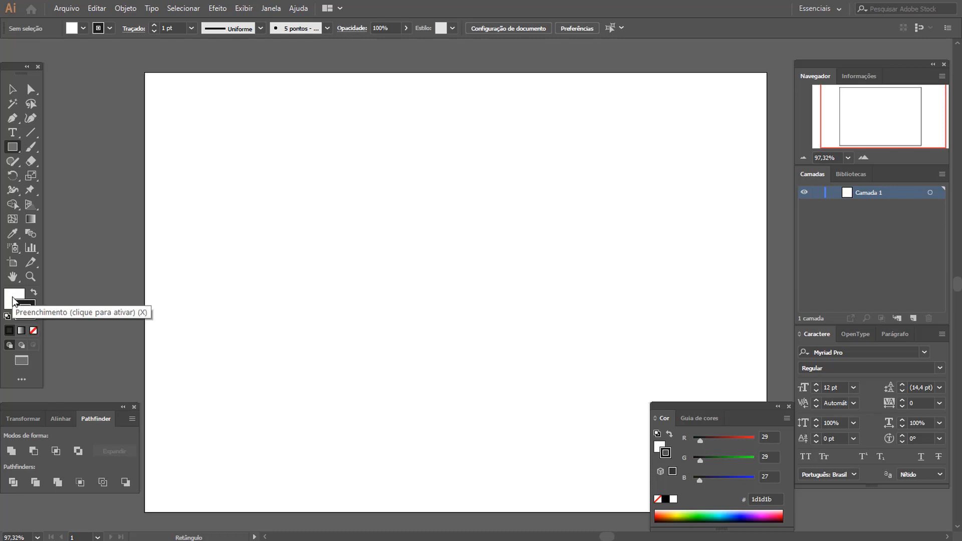
left_click(13, 299)
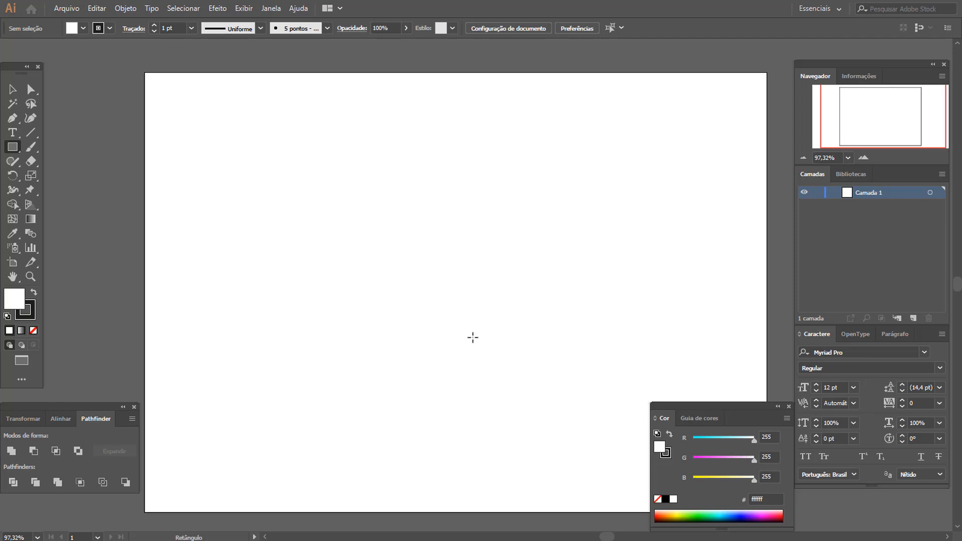
left_click_drag(76, 408, 95, 424)
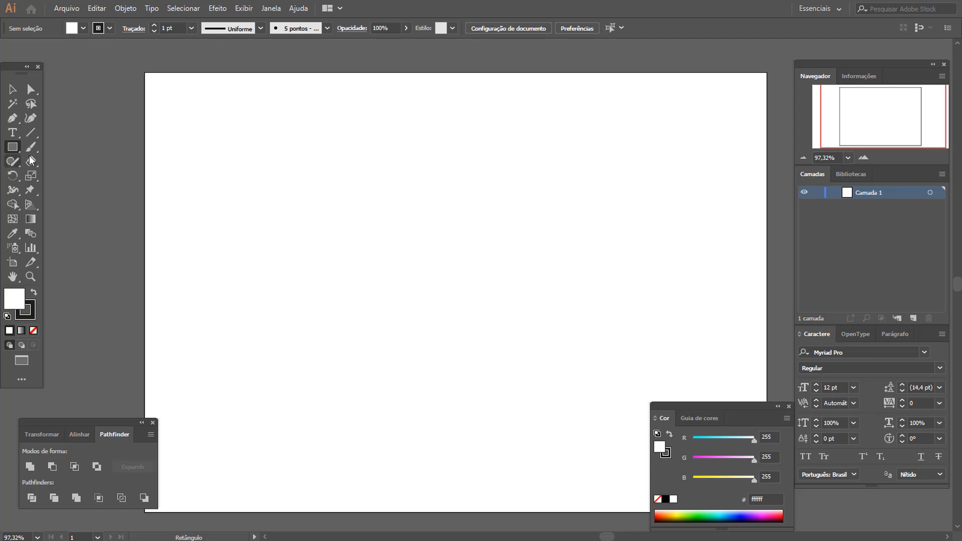
Set the Rectangle tool to draw with no stroke and an olive fill, 7f7c05.
left_click(13, 147)
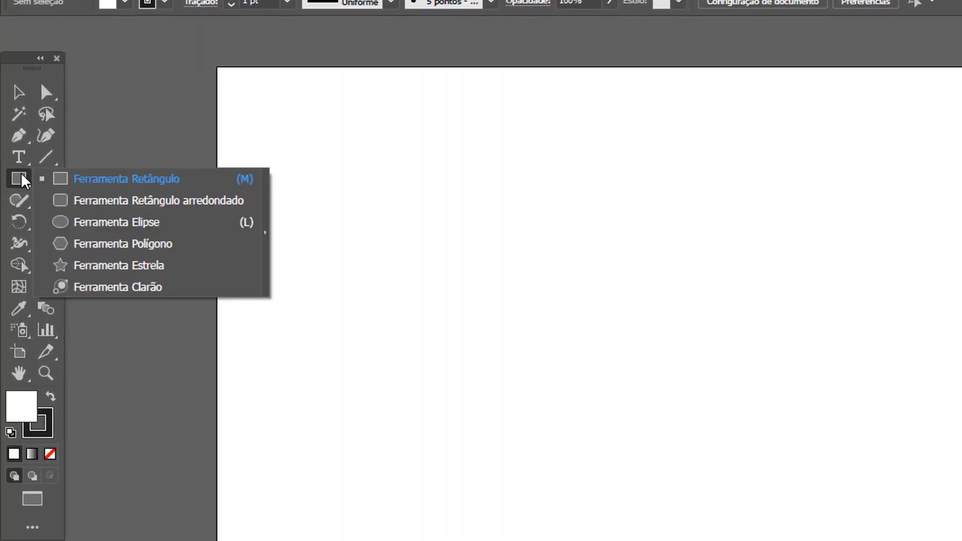
left_click(118, 188)
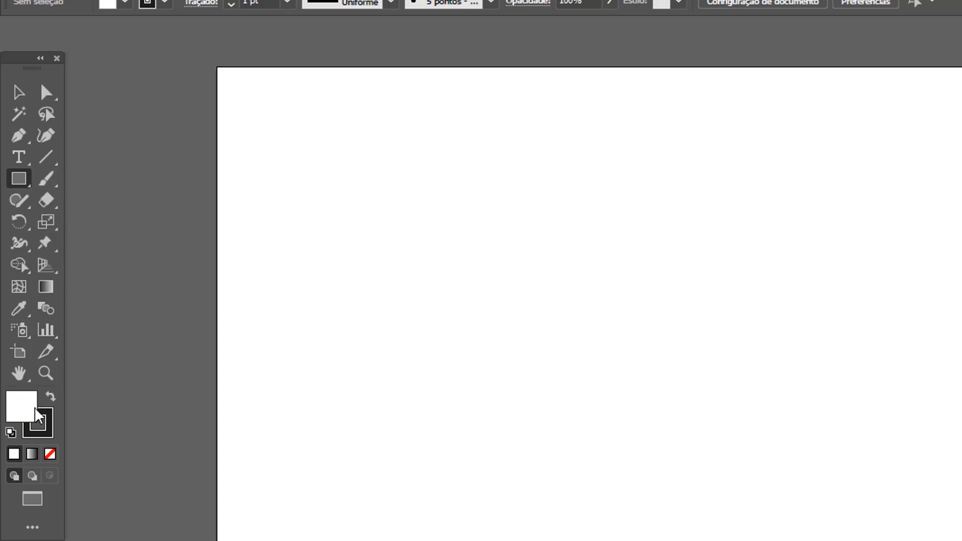
left_click(49, 435)
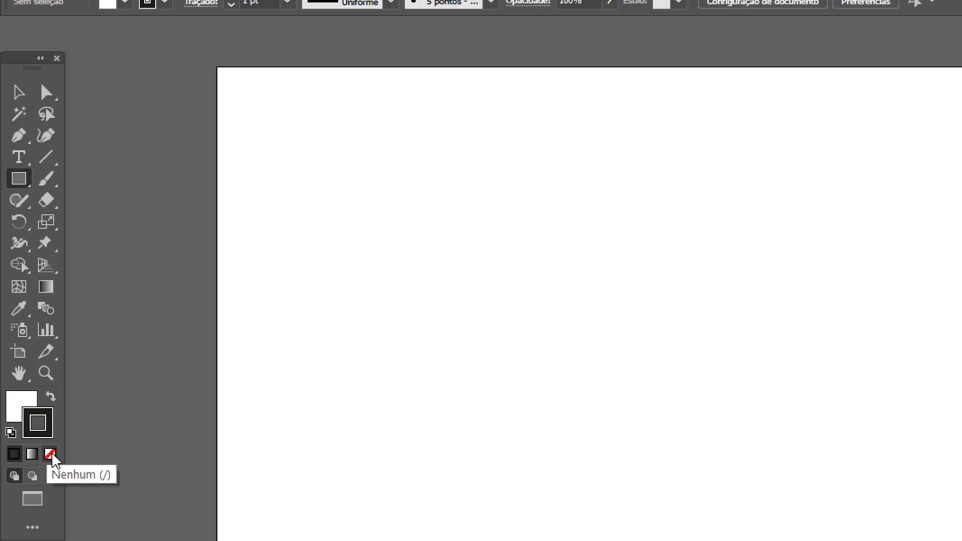
left_click(51, 456)
left_click(18, 414)
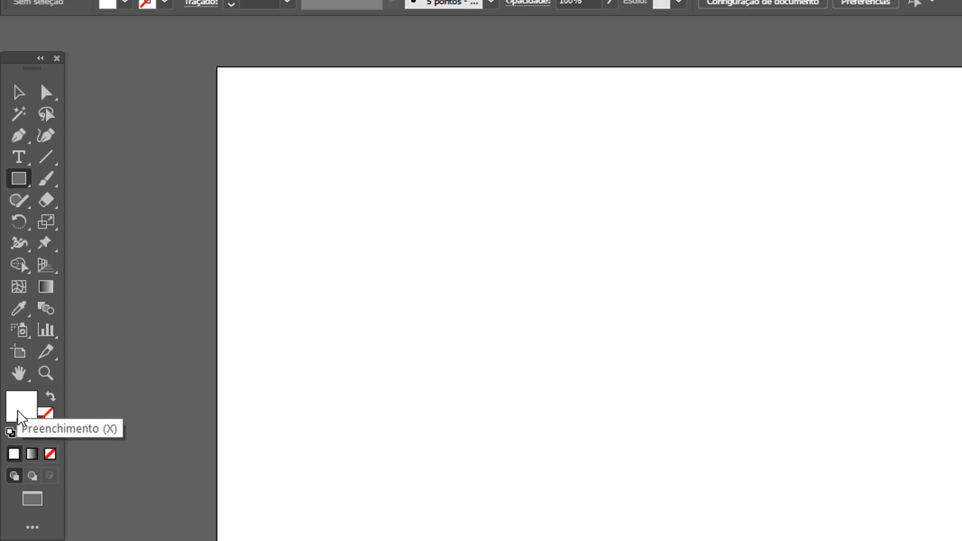
double_click(20, 414)
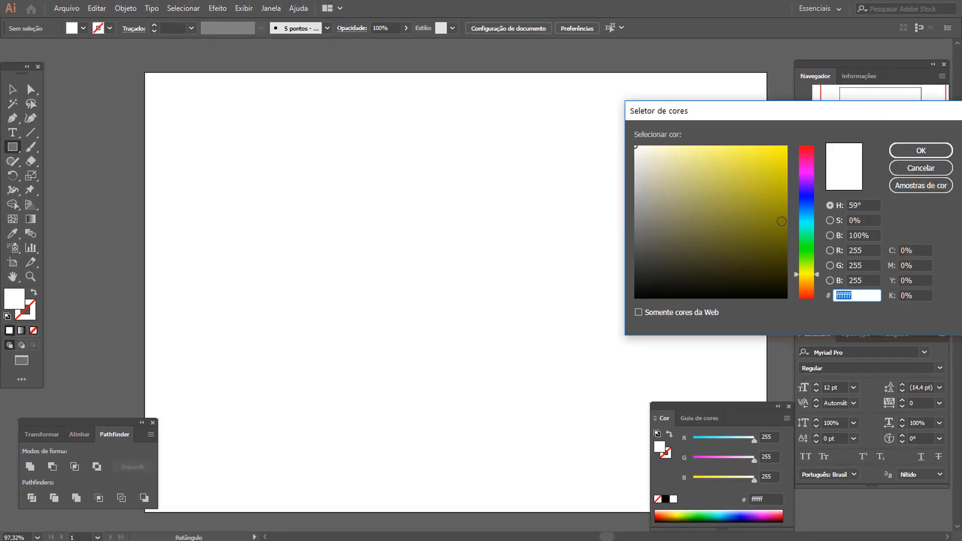
left_click(781, 223)
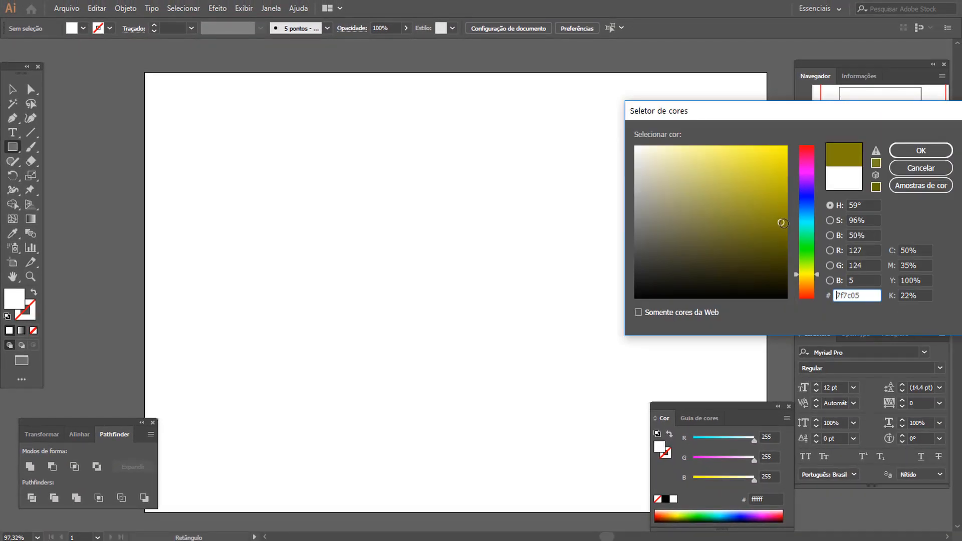
left_click(921, 151)
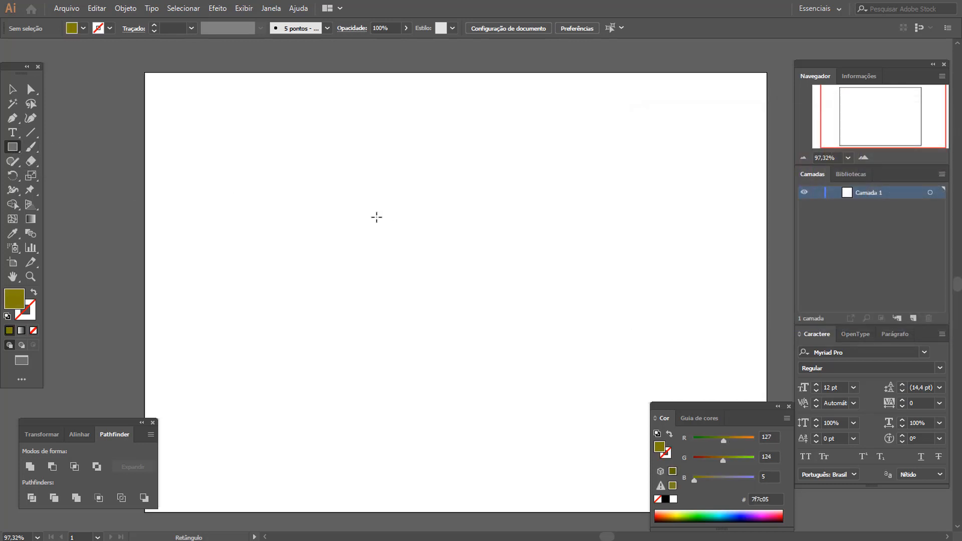
Draw an olive square about 158.5 pt wide on the artboard and move it up and to the left.
key("shift")
left_click_drag(365, 186, 464, 303)
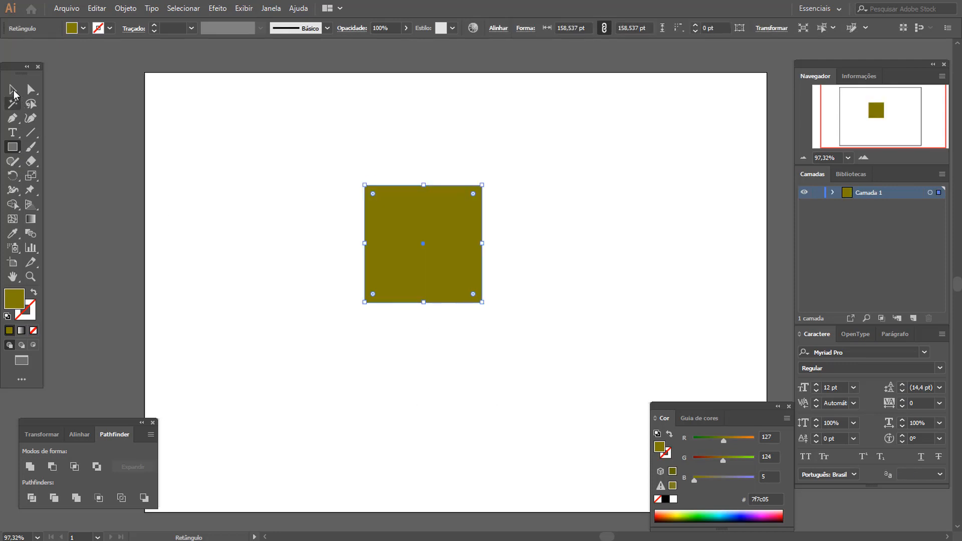
left_click(13, 91)
left_click_drag(407, 265, 348, 217)
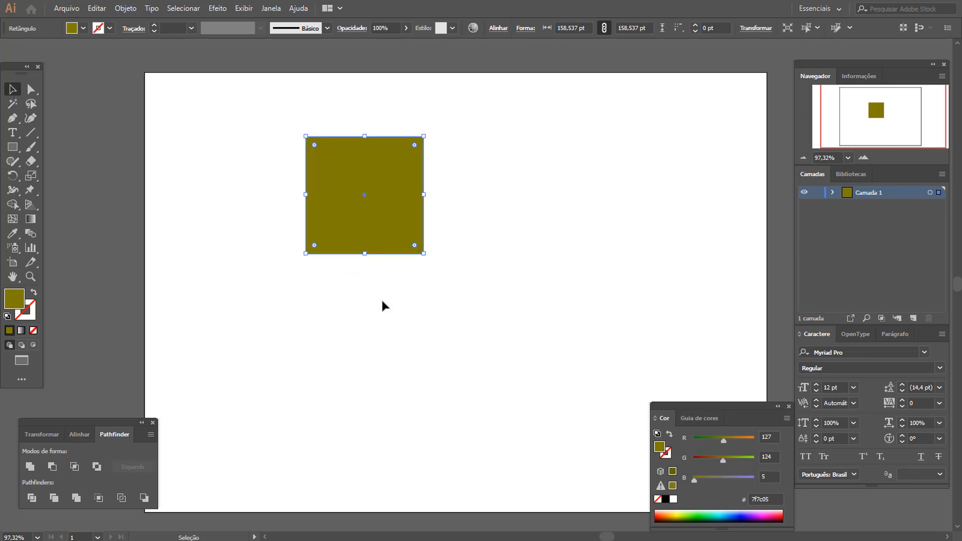
left_click(353, 287)
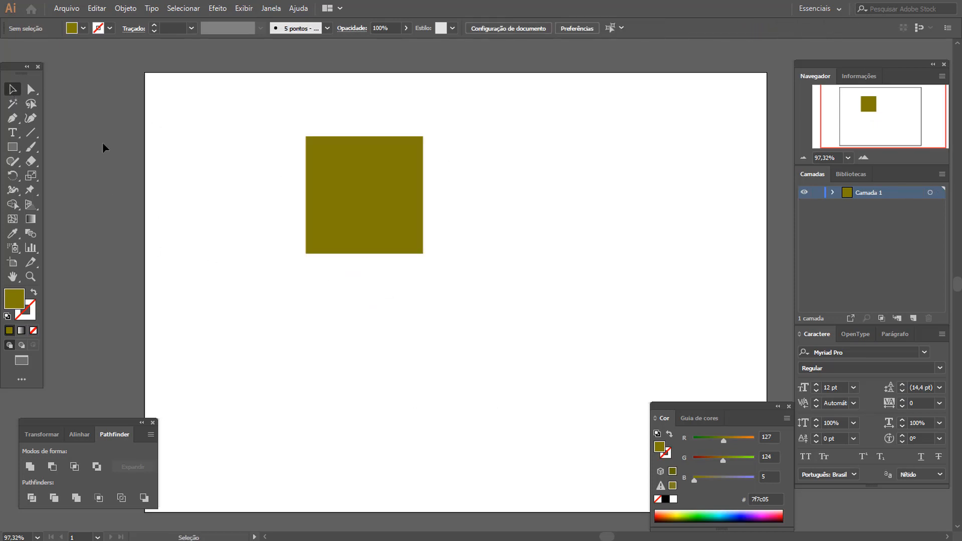
left_click(12, 146)
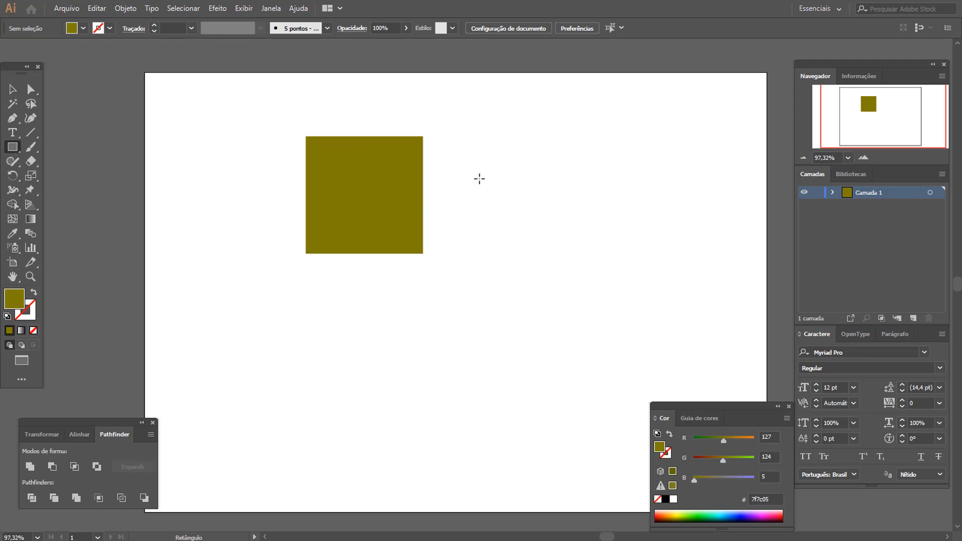
left_click_drag(475, 158, 589, 341)
left_click_drag(586, 343, 586, 343)
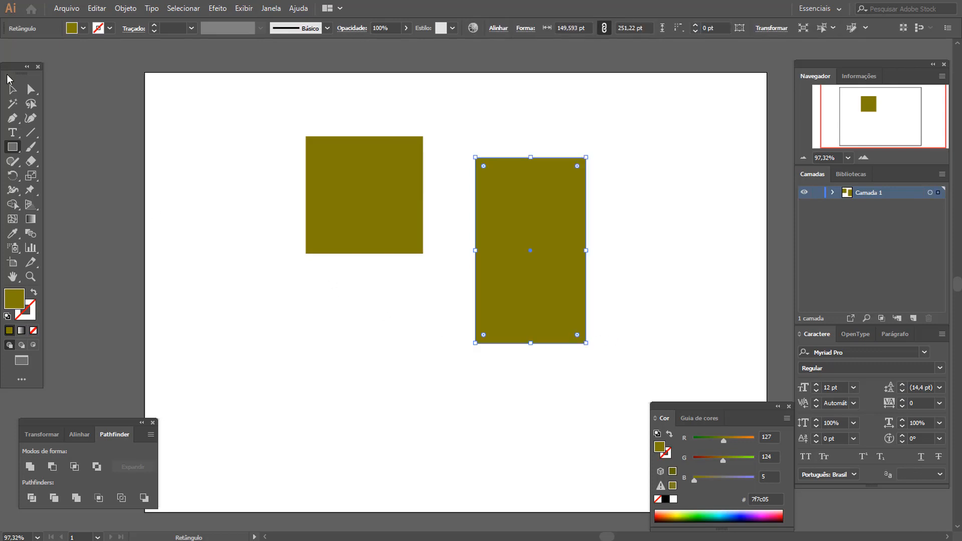
key("v")
left_click_drag(565, 291, 216, 230)
key("Delete")
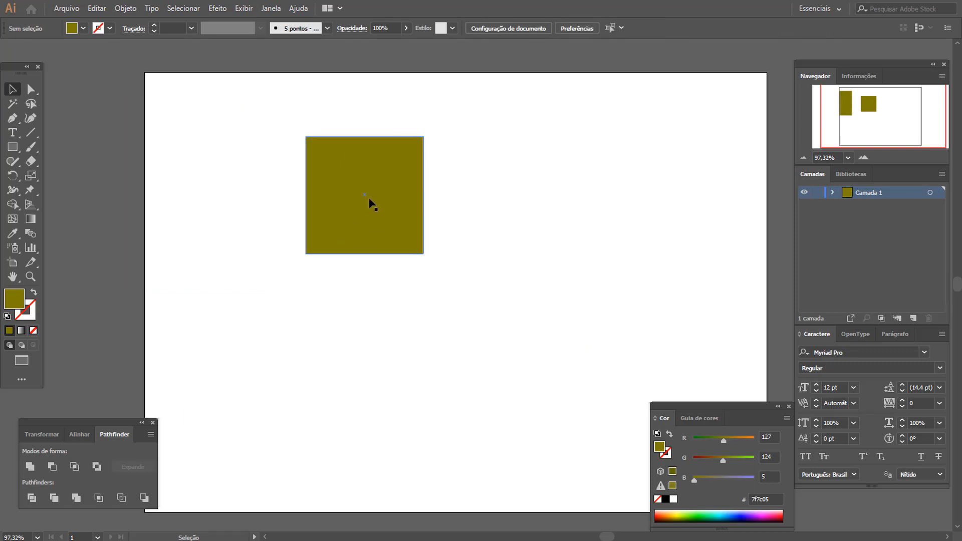
Move the square toward the artboard's upper-left corner and rotate it 45° into a diamond.
left_click_drag(372, 204, 287, 186)
left_click(290, 299)
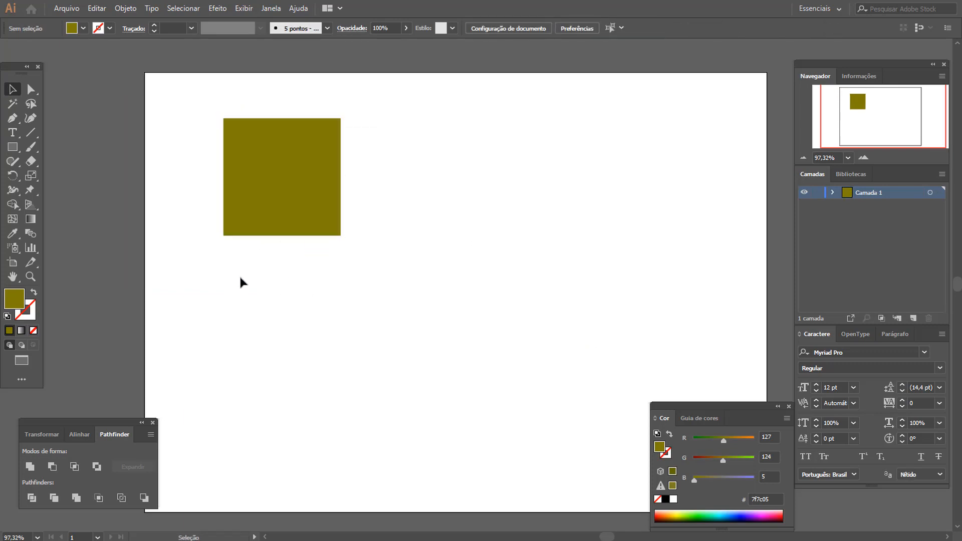
left_click(288, 182)
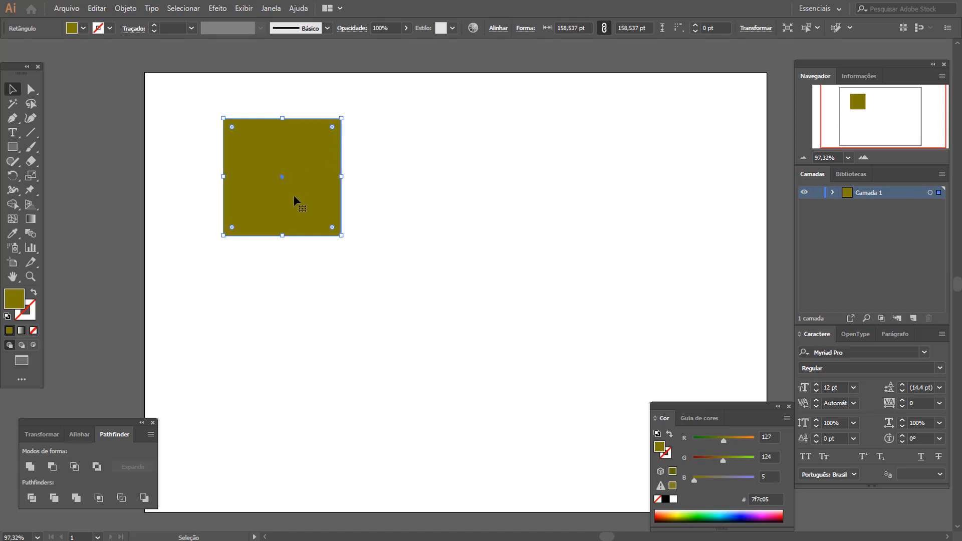
key("shift")
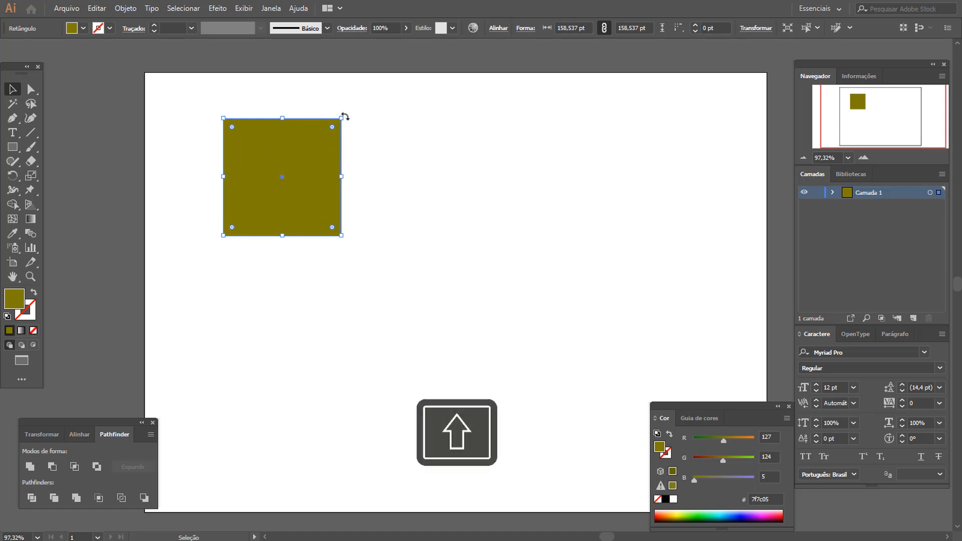
left_click_drag(344, 116, 365, 182)
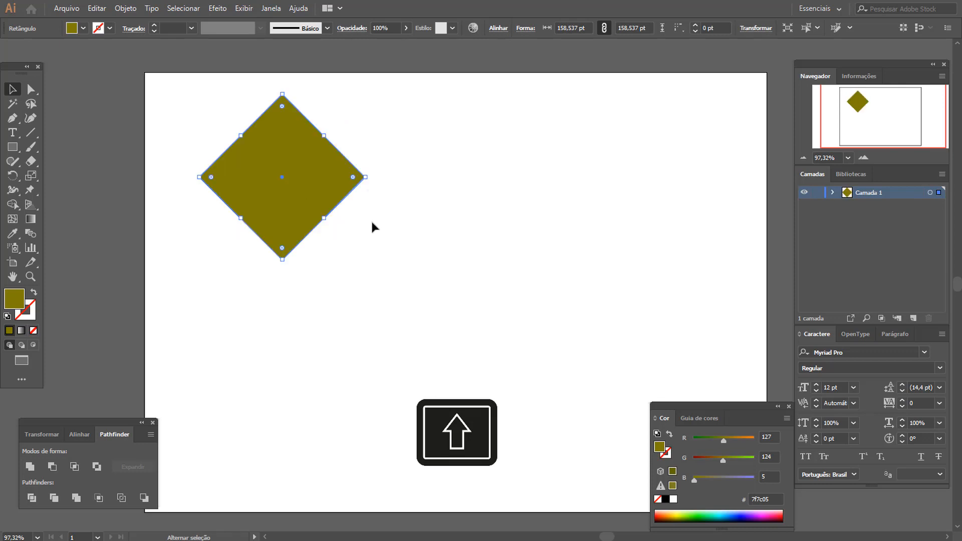
left_click(372, 223)
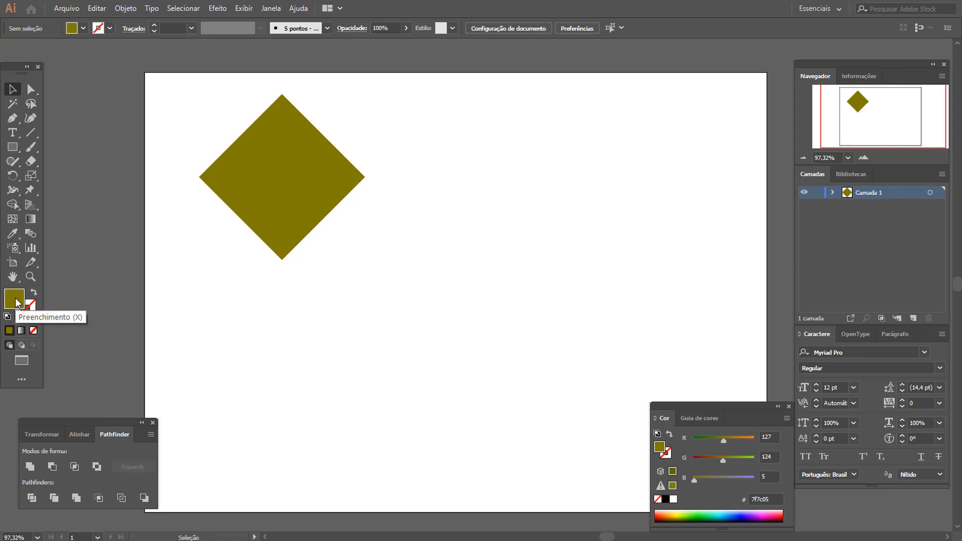
Draw a horizontal Pen path about 340 pt long without fill or stroke through the diamond's centre, extending past both side corners.
left_click(33, 330)
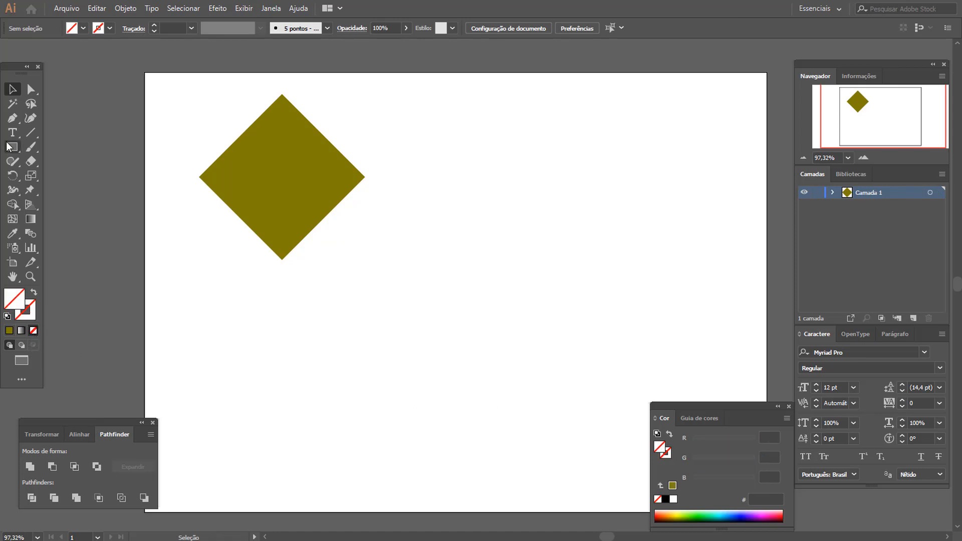
left_click(13, 119)
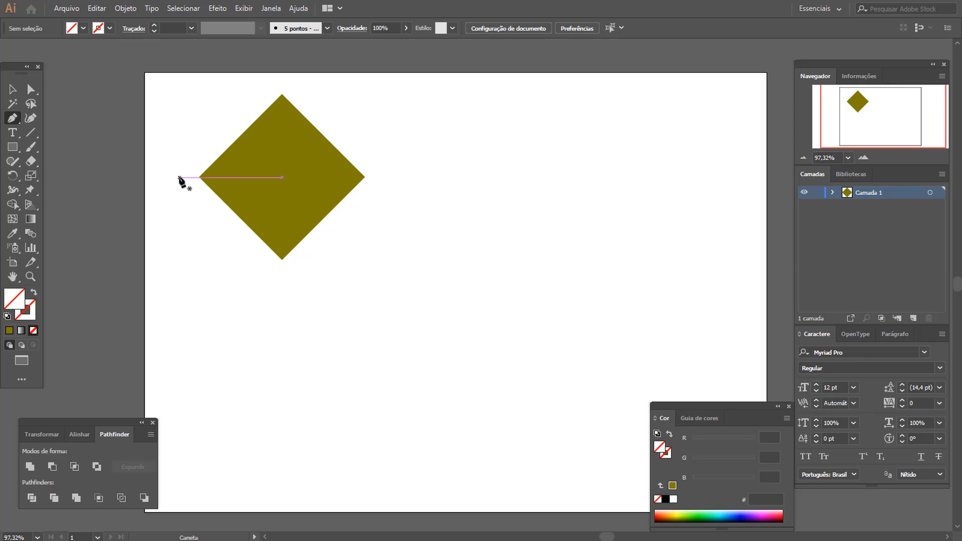
left_click(180, 177)
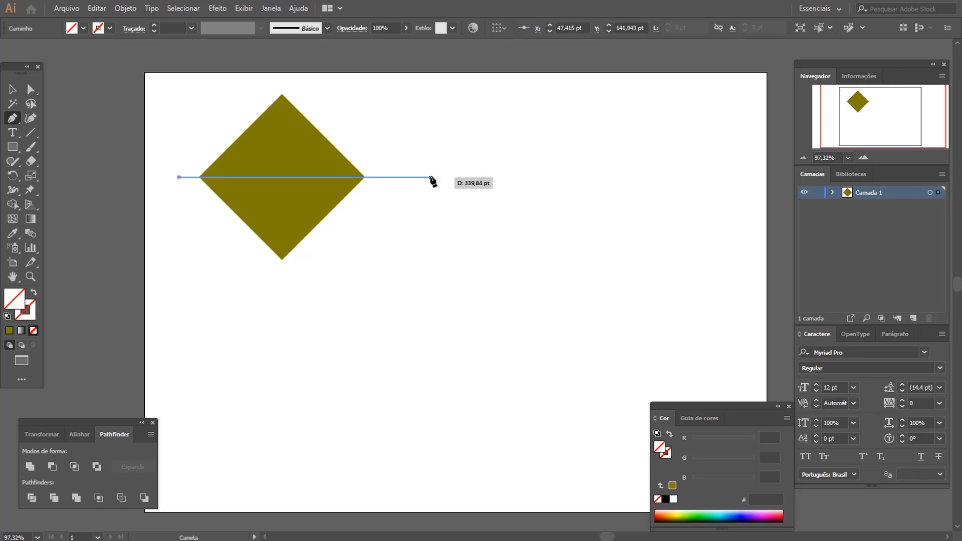
left_click(431, 178)
Divide the diamond along the horizontal path with the Pathfinder Divide operation and ungroup the resulting pieces.
left_click(13, 90)
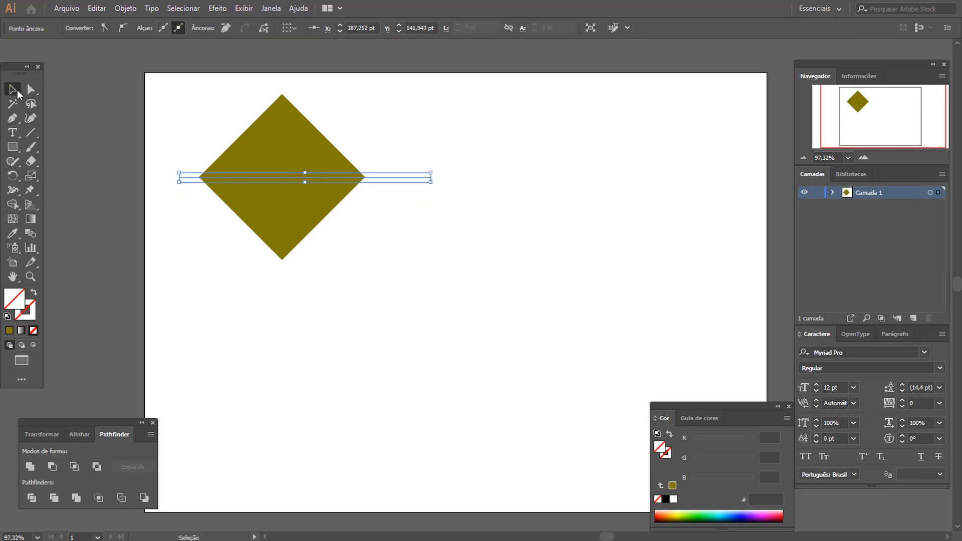
left_click_drag(210, 105, 306, 312)
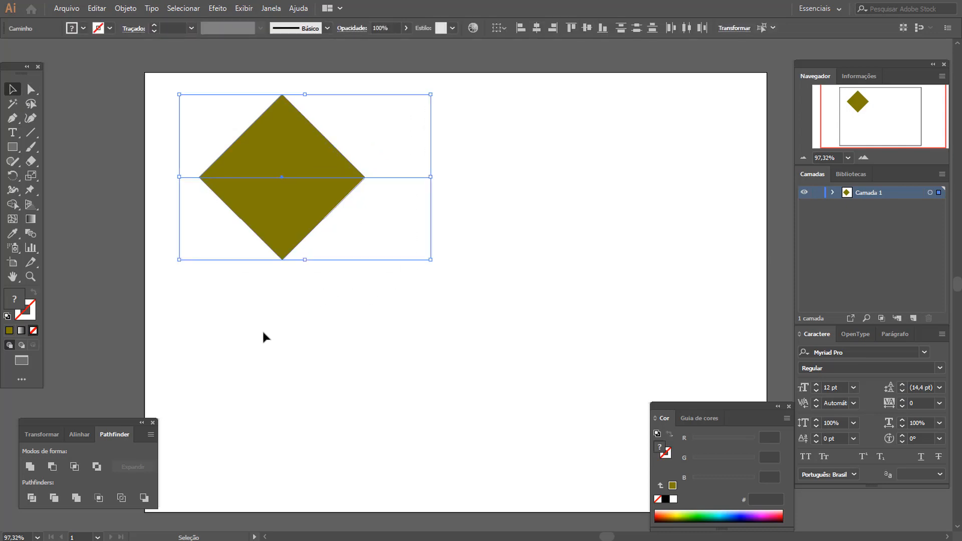
left_click(31, 498)
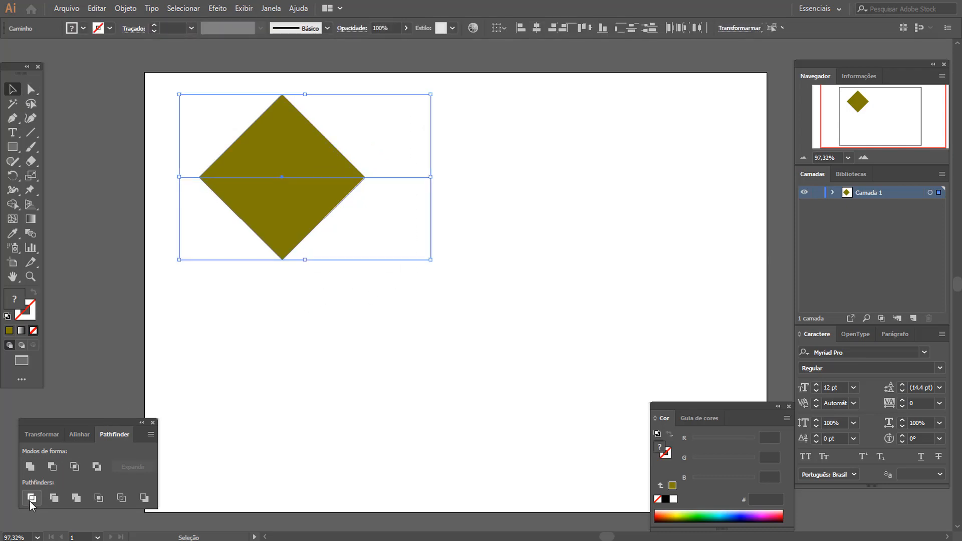
right_click(256, 191)
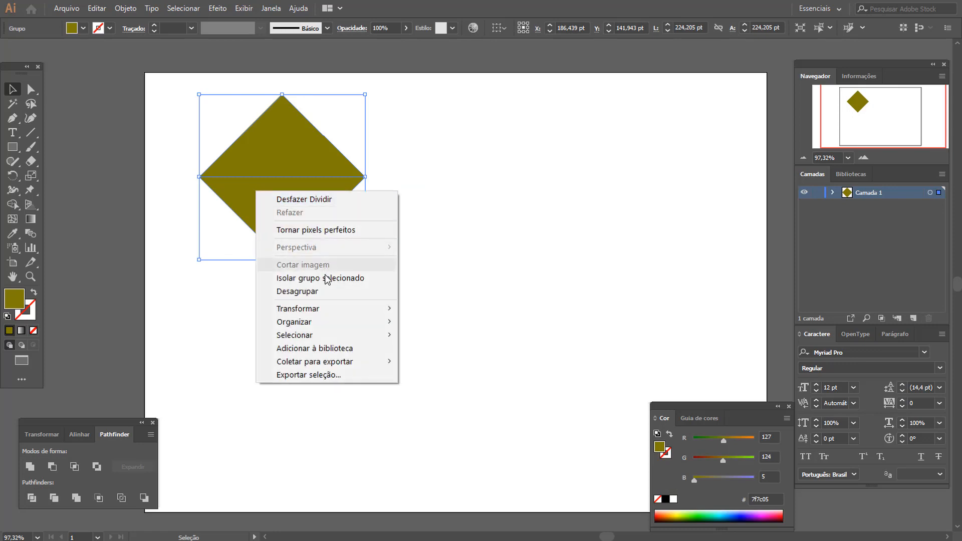
left_click(326, 291)
Delete the lower half of the divided diamond to leave an upward-pointing triangle.
left_click(373, 266)
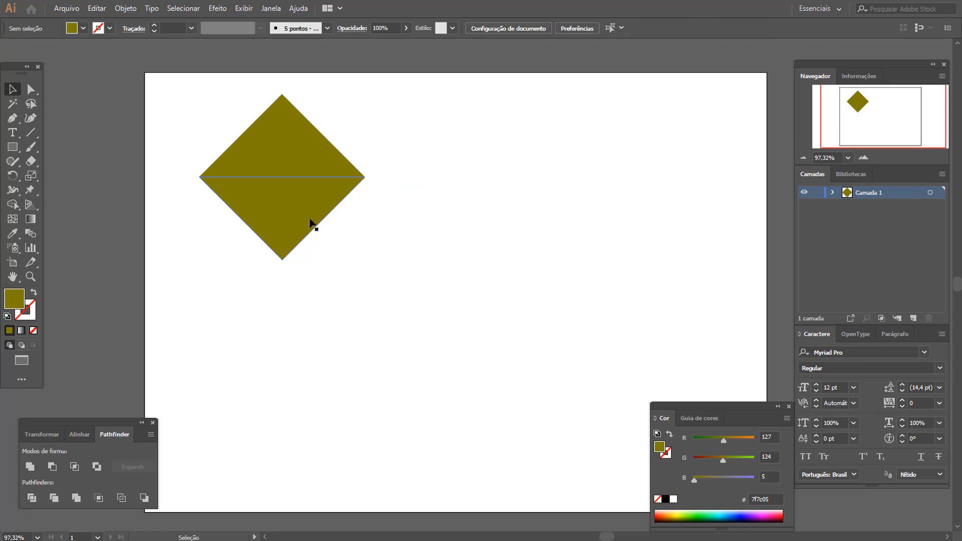
left_click(311, 221)
key("Delete")
Reduce the triangle's width and height and position it near the artboard's upper-left corner.
left_click_drag(312, 166, 391, 235)
left_click_drag(443, 207, 392, 206)
left_click_drag(335, 164, 336, 184)
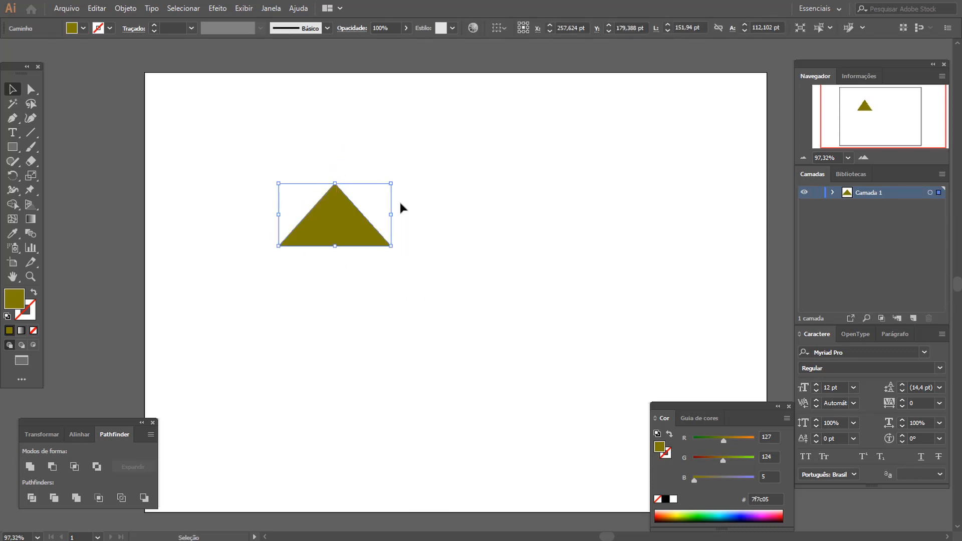
left_click_drag(392, 214, 373, 214)
left_click_drag(329, 242, 282, 203)
left_click(293, 259)
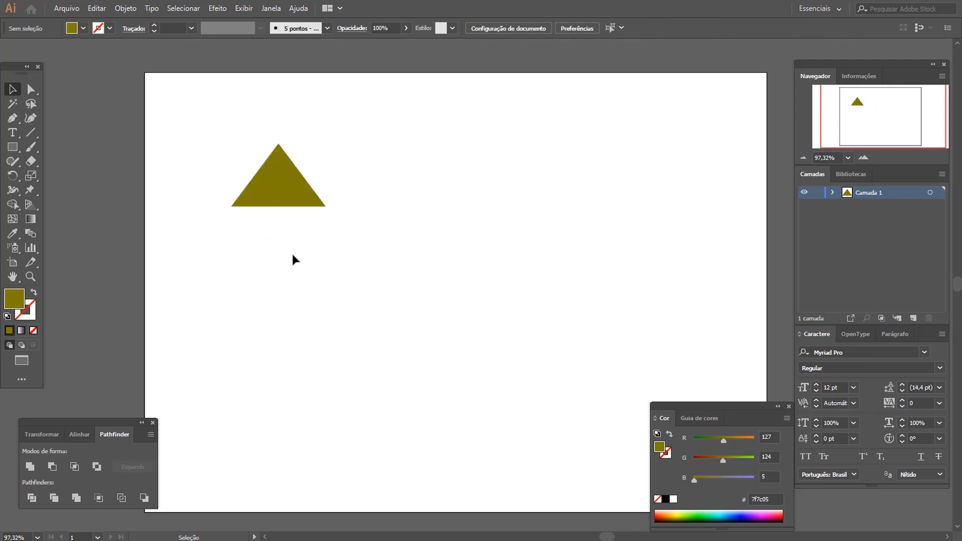
left_click_drag(299, 181, 276, 162)
left_click(136, 205)
Draw an olive square about as wide as the triangle on the artboard to the triangle's right.
left_click(13, 147)
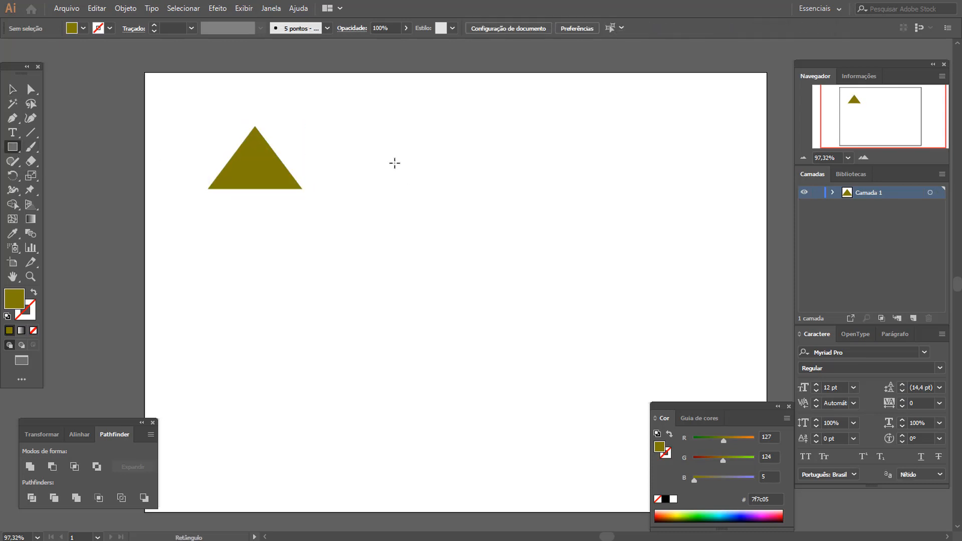
left_click_drag(358, 154, 449, 244)
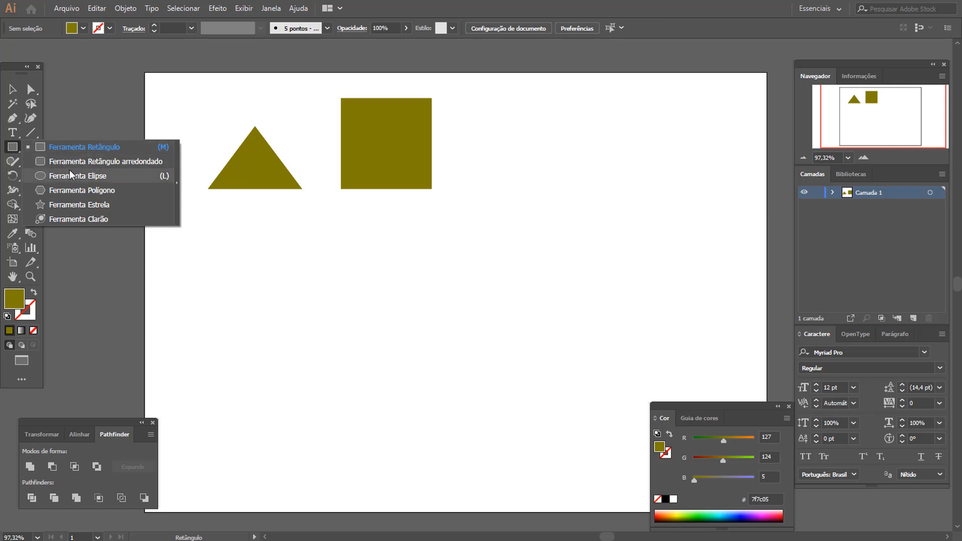
Draw a circle about 115 pt in diameter below the triangle and an upright ellipse about 93 by 150 pt beside it.
left_click(77, 177)
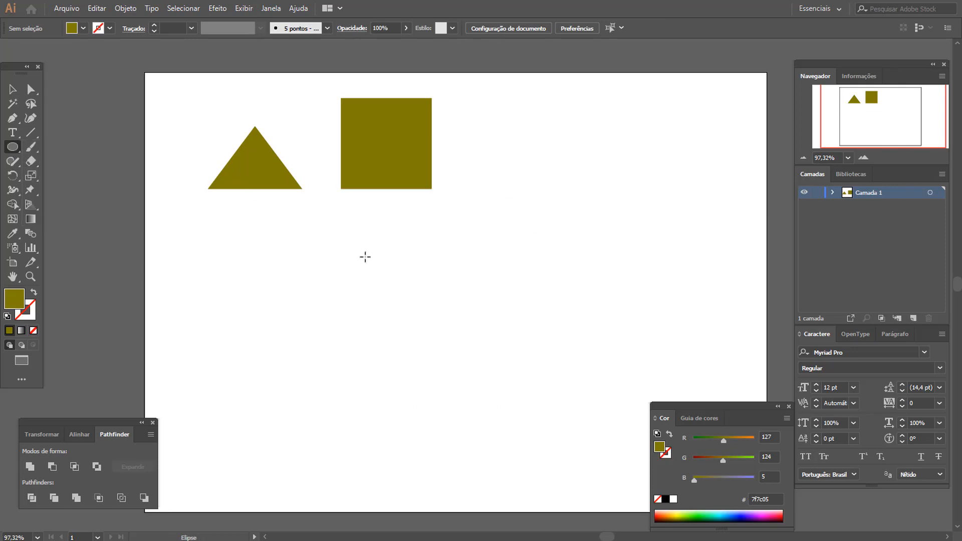
left_click_drag(240, 245, 303, 331)
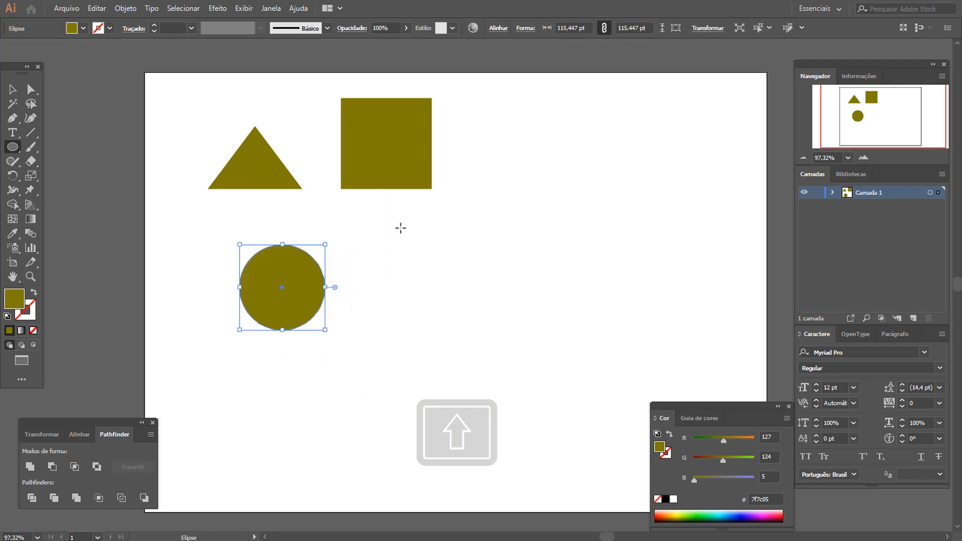
left_click_drag(387, 229, 456, 338)
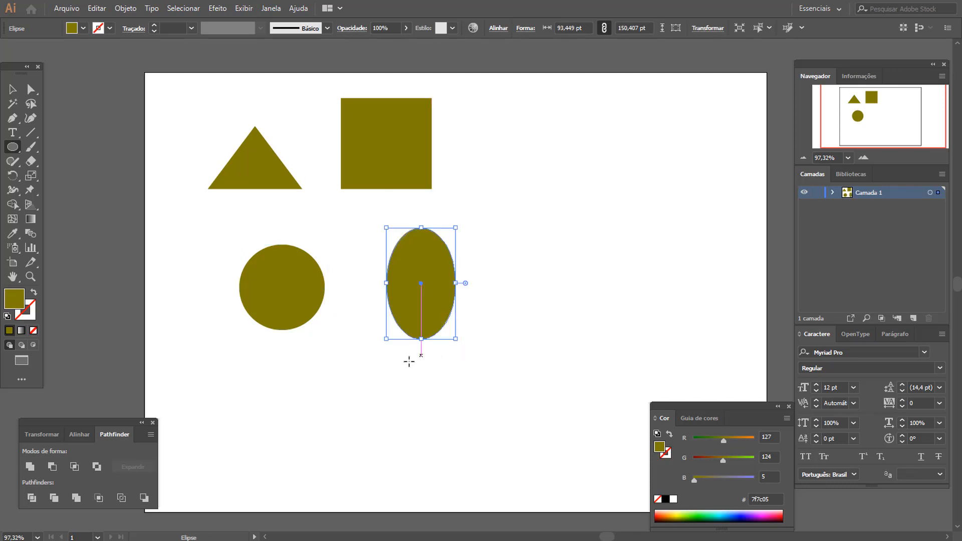
Rotate the ellipse a quarter turn so its long axis lies horizontally.
left_click(15, 90)
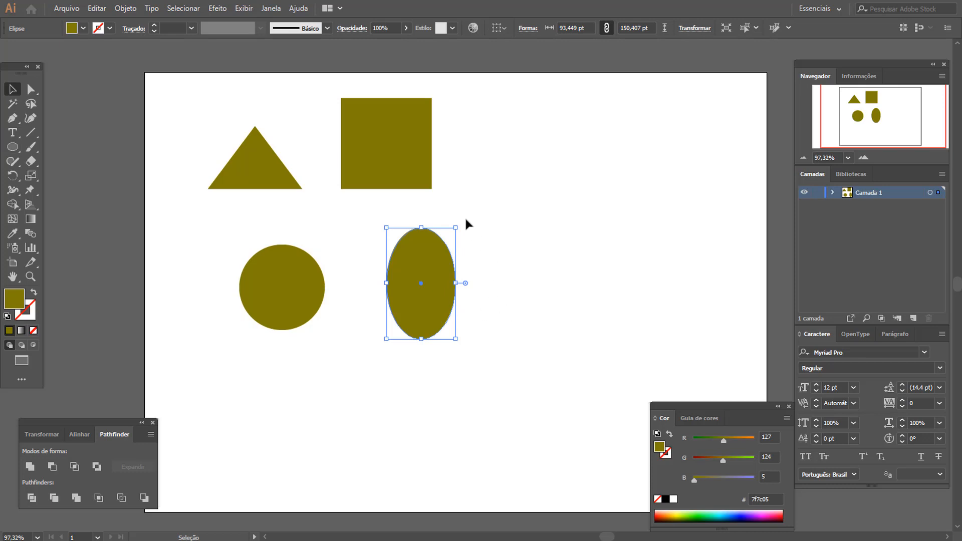
left_click_drag(455, 222, 501, 325)
left_click(481, 341)
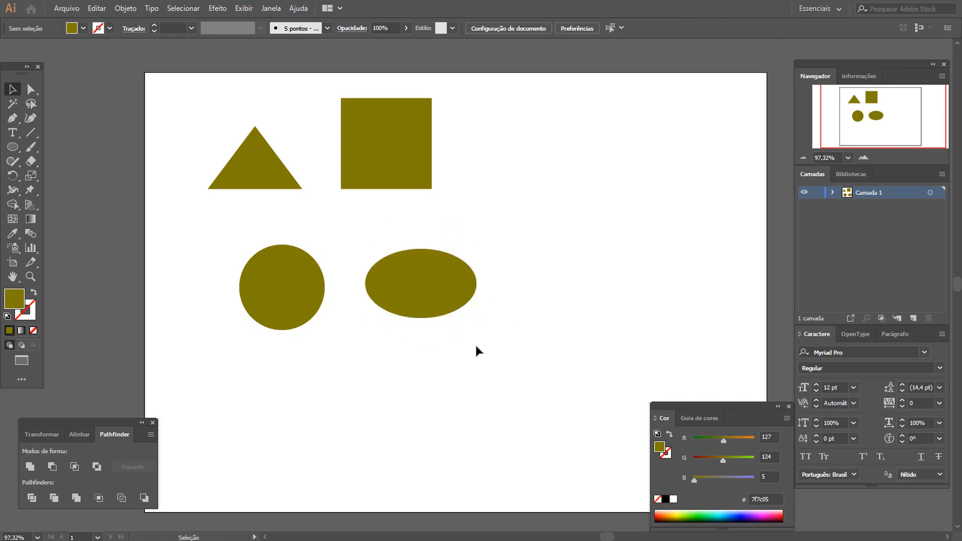
Move the ellipse to the artboard's lower-left area and the circle to the open space diagonally below the square's right side.
left_click_drag(443, 308, 297, 418)
left_click_drag(303, 328, 430, 320)
left_click_drag(415, 272, 505, 261)
left_click(526, 318)
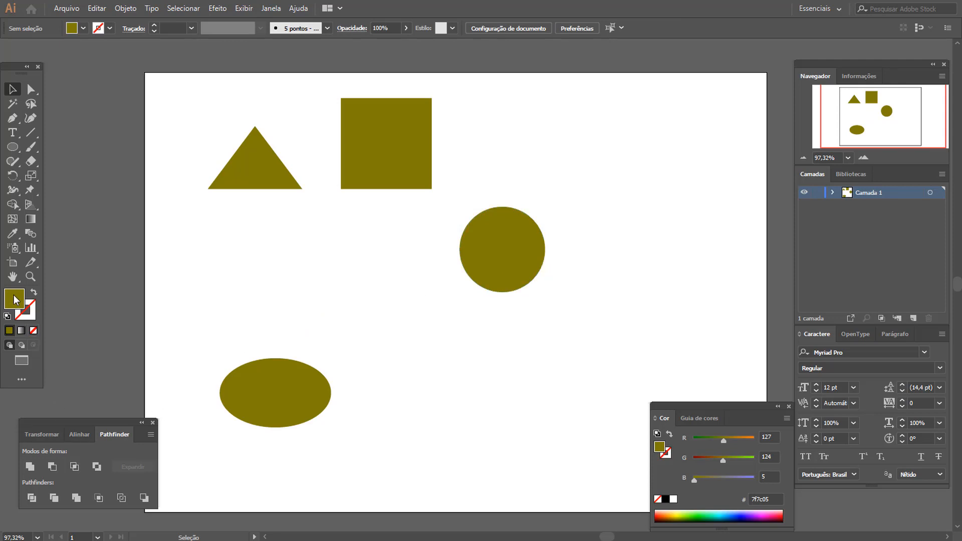
Draw a horizontal straight path without fill through the circle's center, extending past both sides, with the Pen tool.
left_click(33, 330)
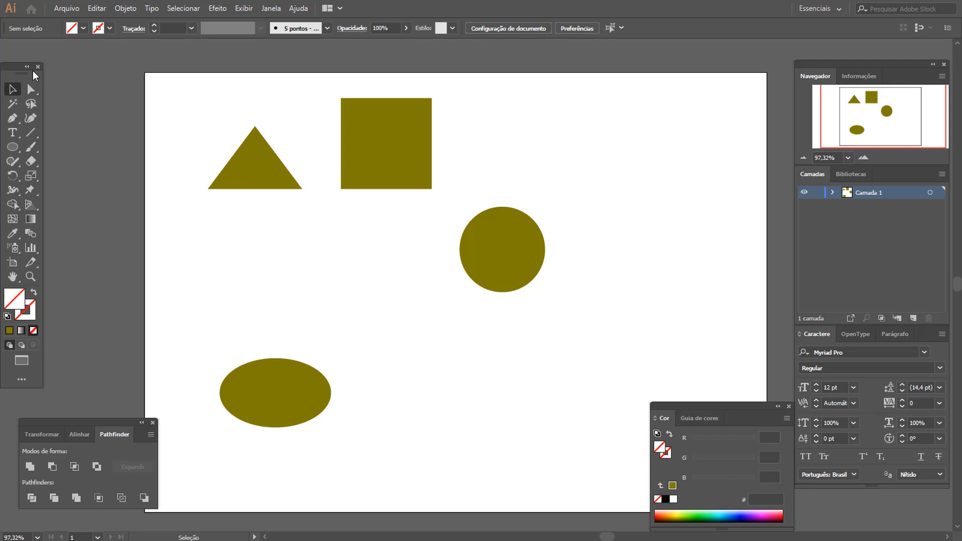
left_click(12, 118)
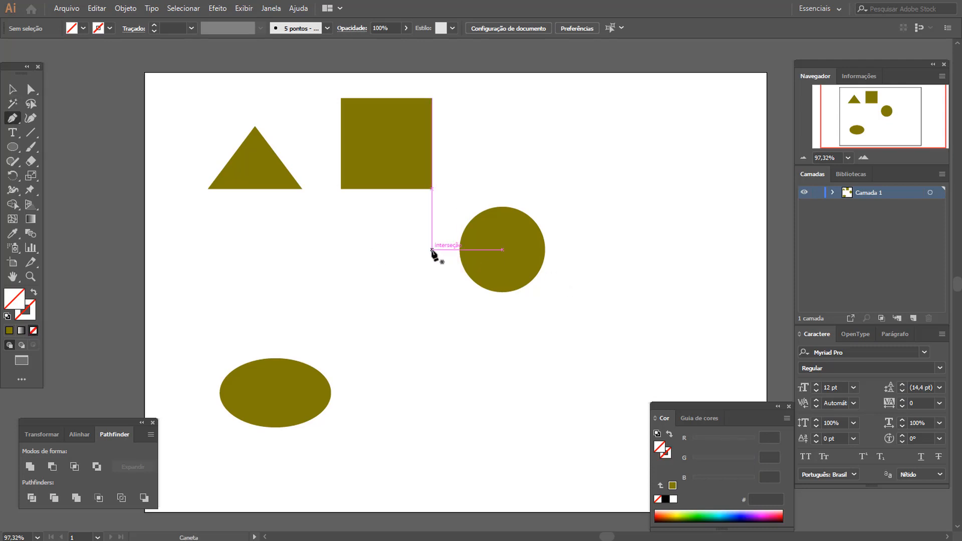
left_click(431, 249)
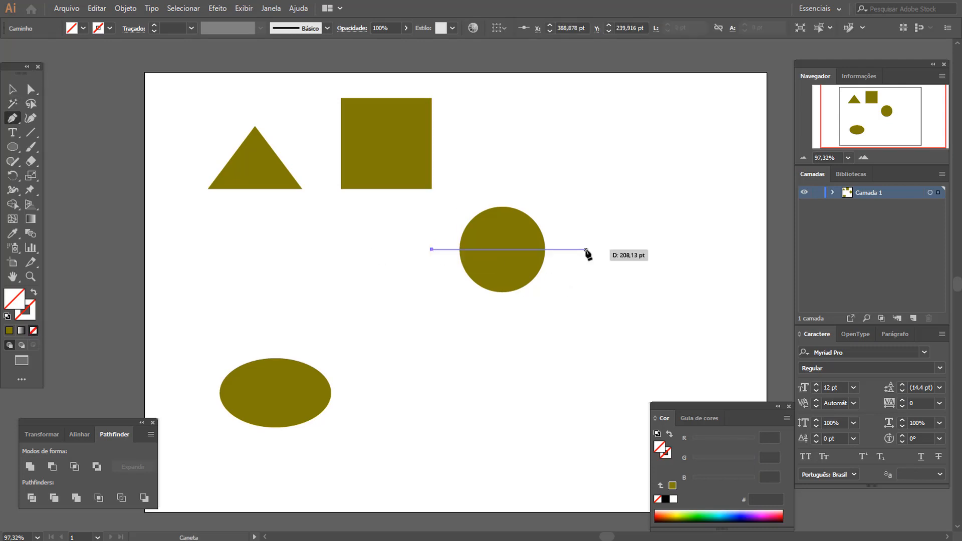
left_click(585, 249)
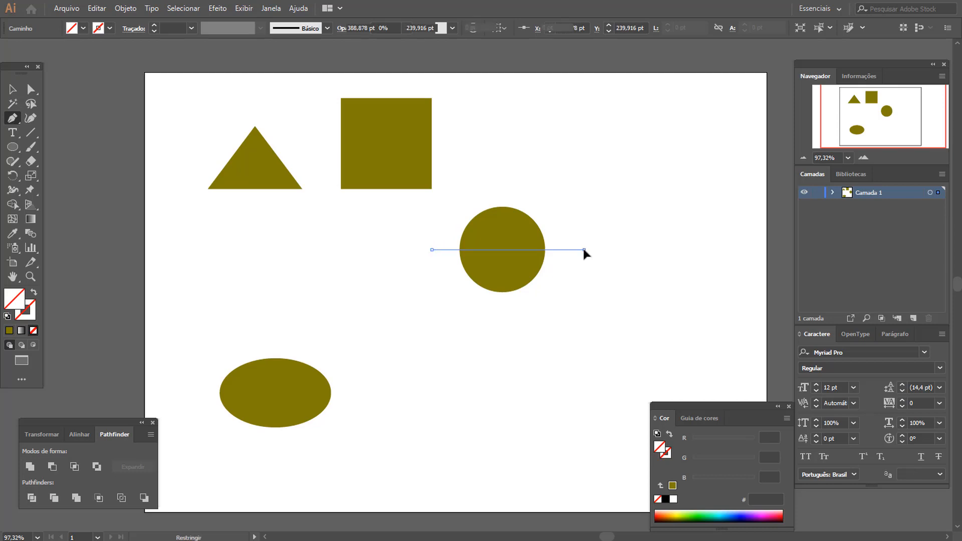
Divide the circle along the horizontal path with the Pathfinder Divide operation and ungroup the two halves.
left_click(12, 91)
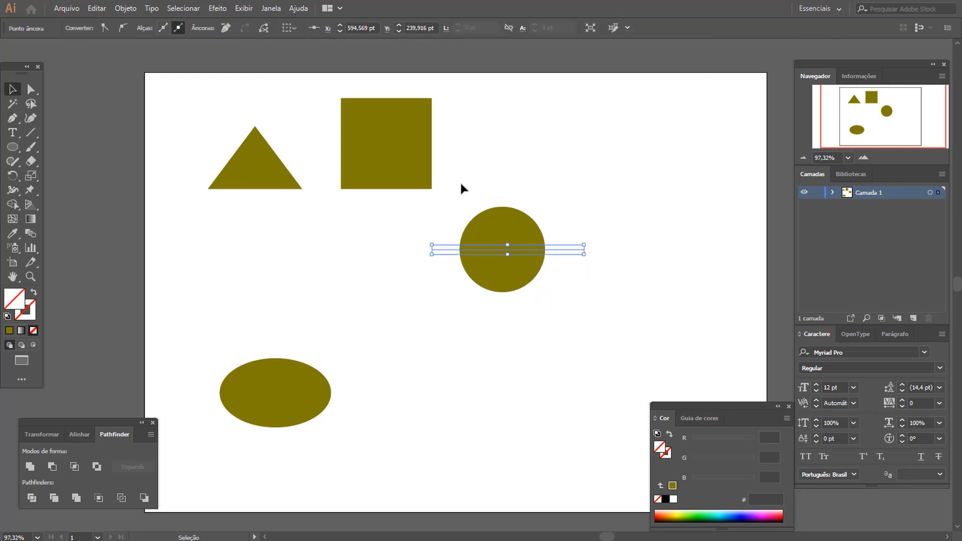
left_click_drag(462, 187, 571, 334)
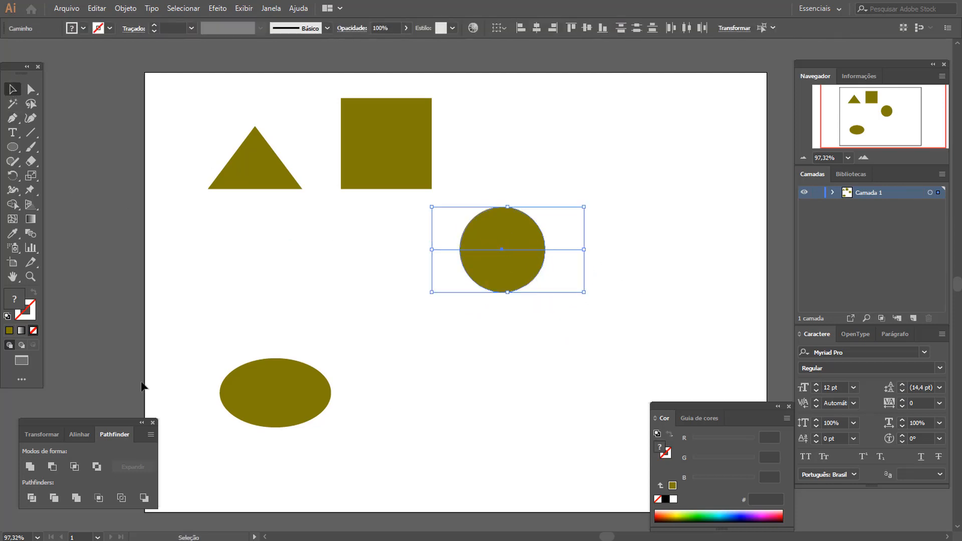
left_click(36, 498)
right_click(478, 257)
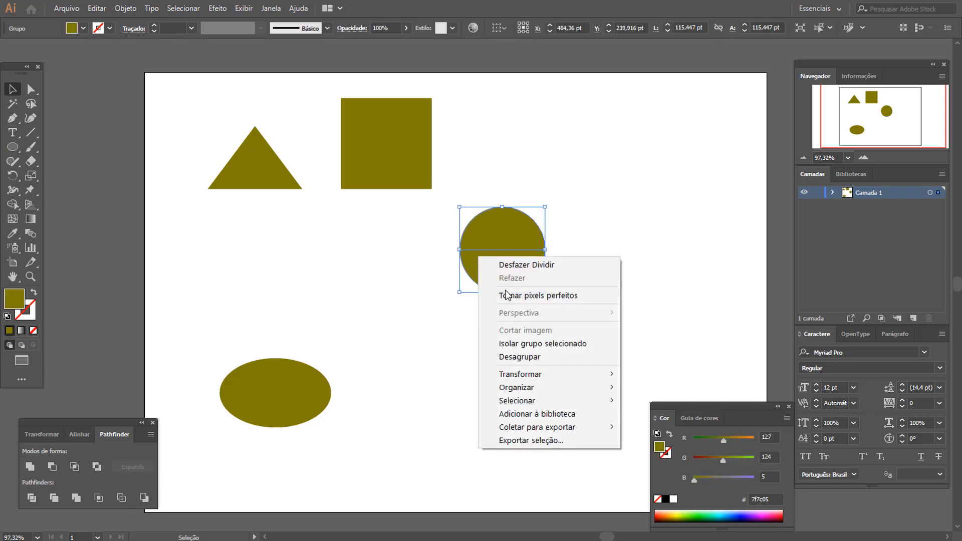
left_click(537, 356)
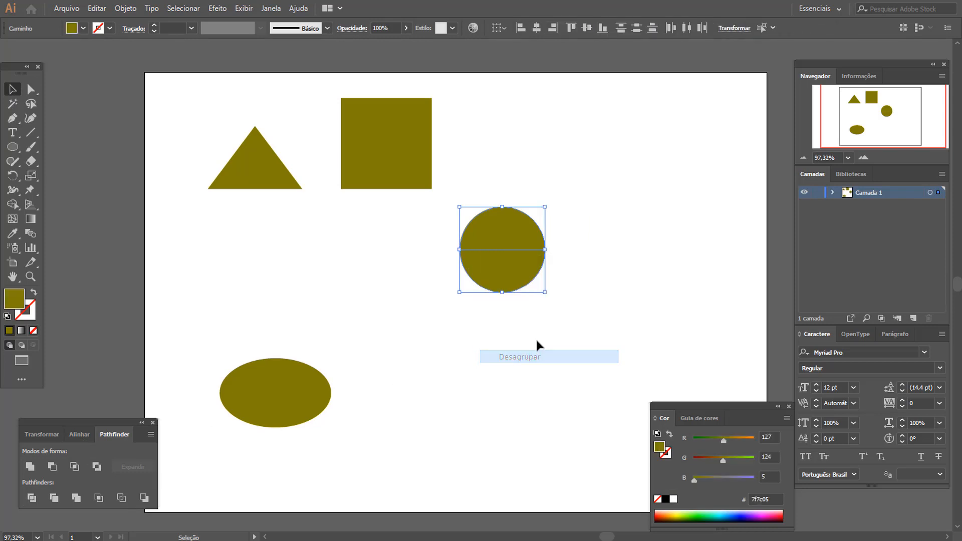
Delete the lower half of the divided circle and move the remaining semicircle below the triangle.
left_click(524, 282)
key("Delete")
left_click_drag(514, 233, 264, 242)
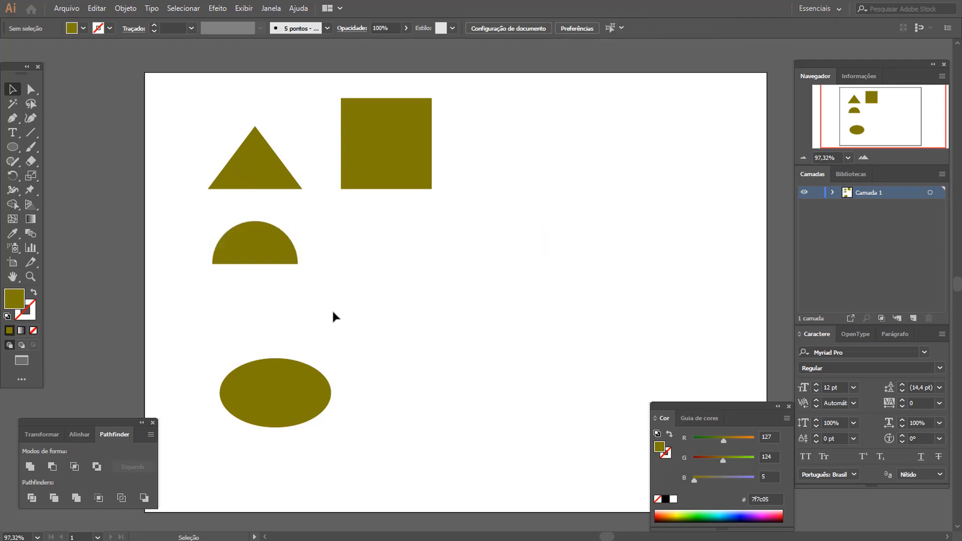
Undo the semicircle's move and the deletion of the circle's lower half.
key("ctrl+z")
key("ctrl+z")
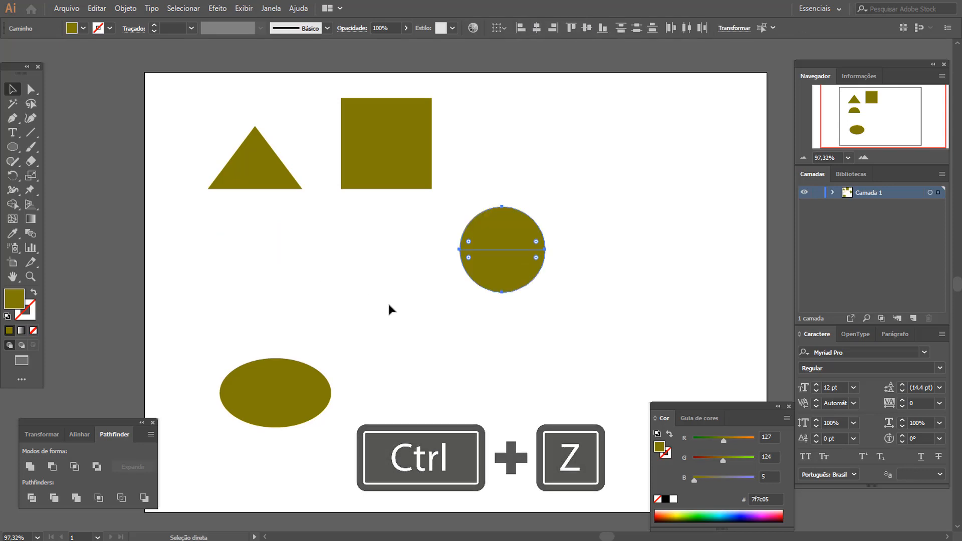
Fill the lower half of the divided circle with the dark olive color 3f3d0f.
left_click(508, 273)
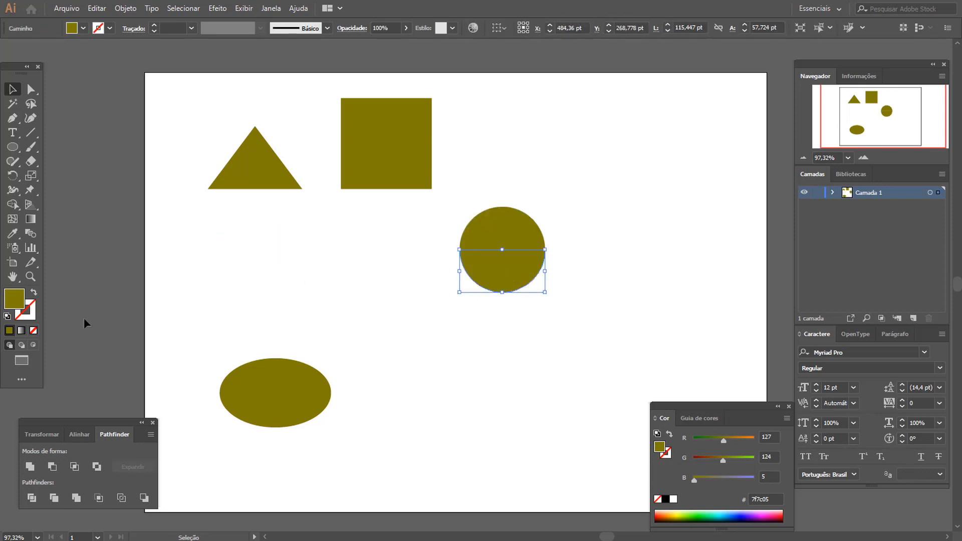
double_click(13, 302)
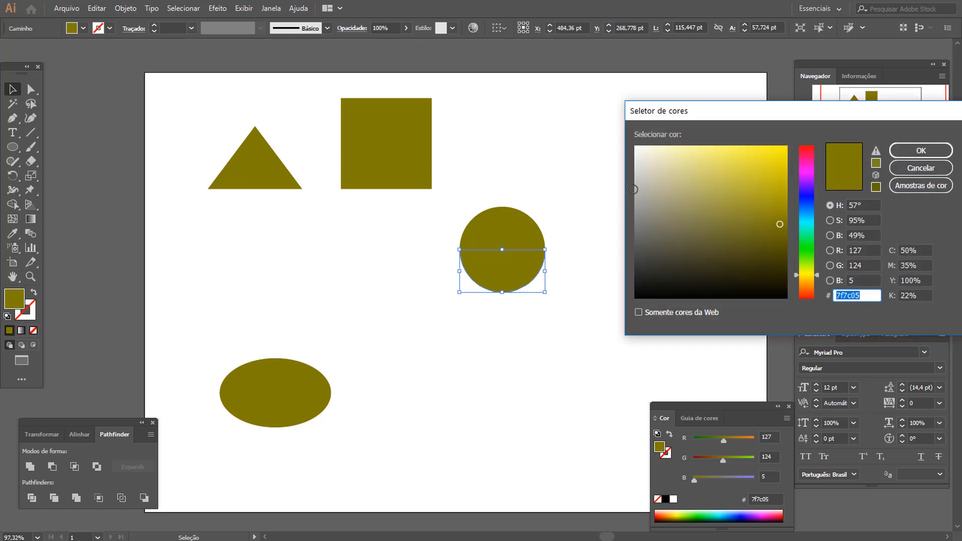
type("3f3d0f")
key("Return")
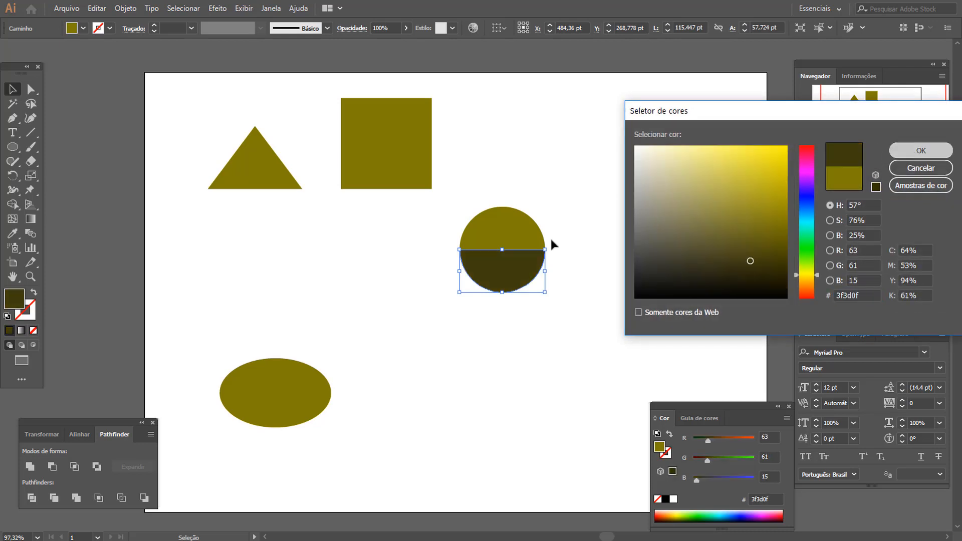
left_click(600, 238)
Move both halves of the two-tone circle together to the space between the triangle and the ellipse.
left_click_drag(437, 219, 578, 336)
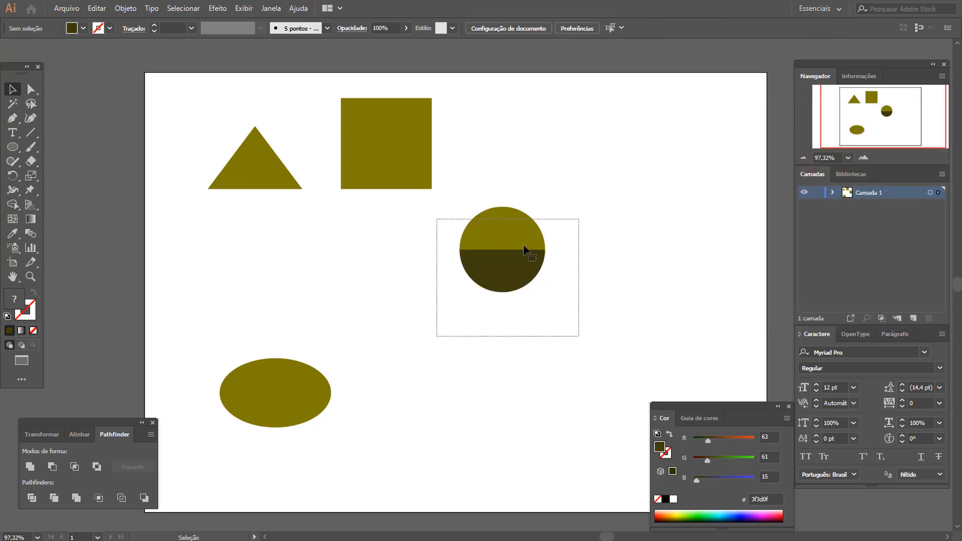
left_click_drag(511, 238, 263, 252)
left_click(370, 290)
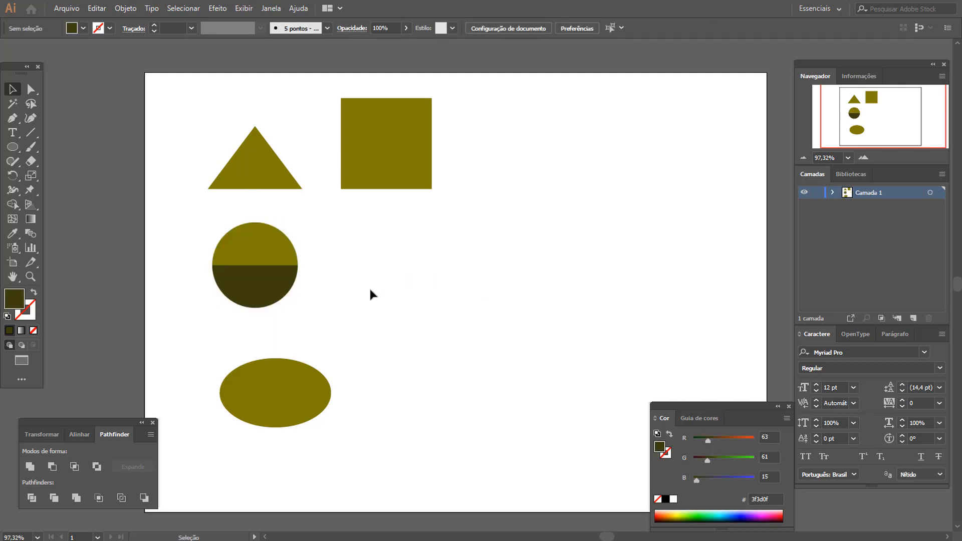
Create a dark olive five-sided polygon with a 50 pt radius using the Polygon tool.
left_click(20, 147)
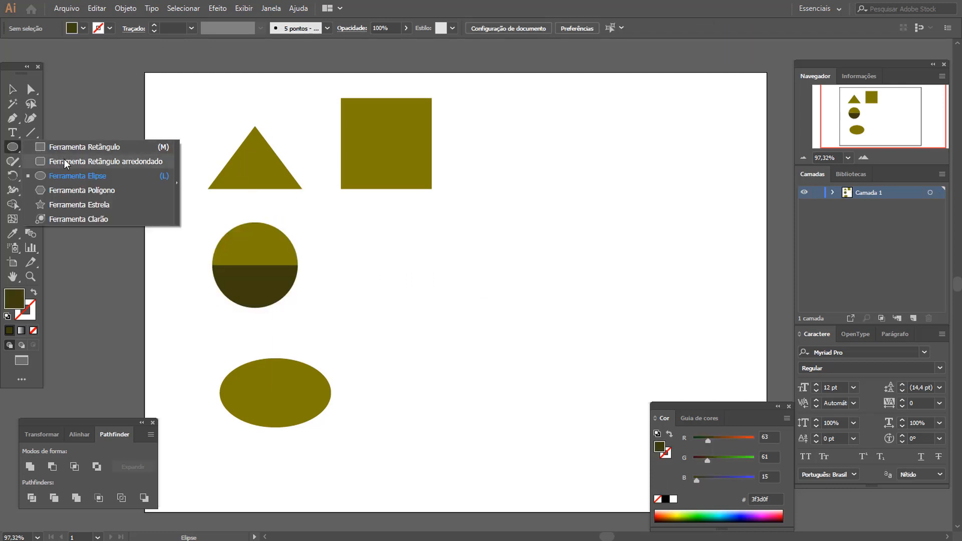
left_click(117, 192)
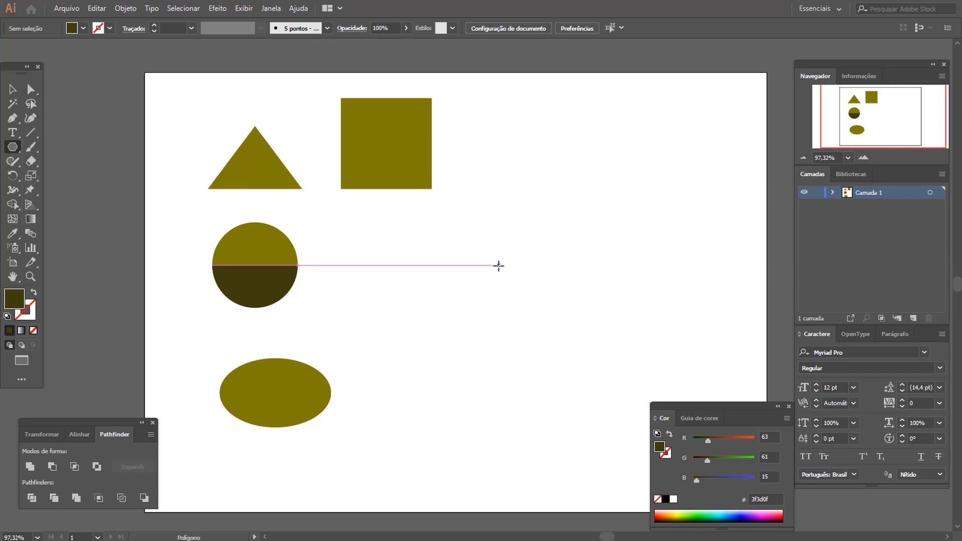
left_click(462, 278)
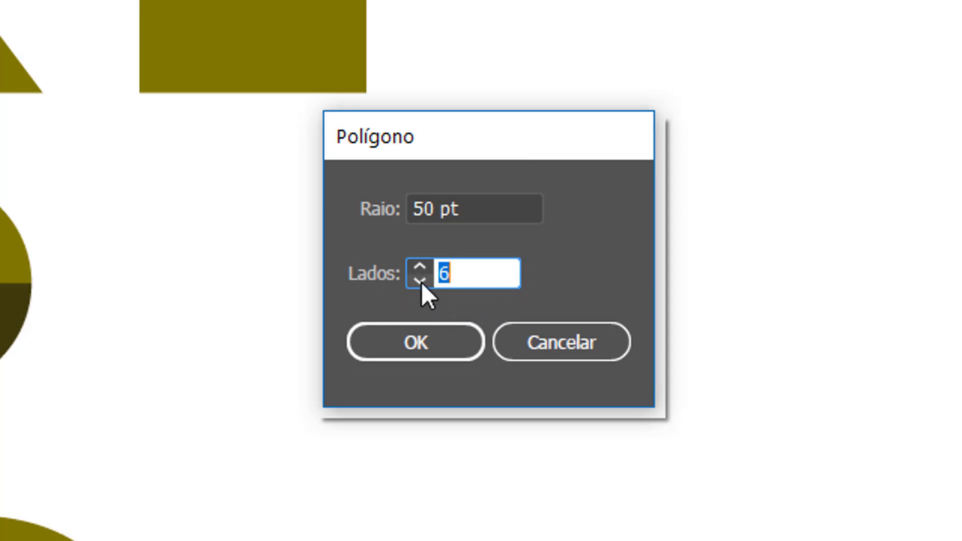
left_click(440, 341)
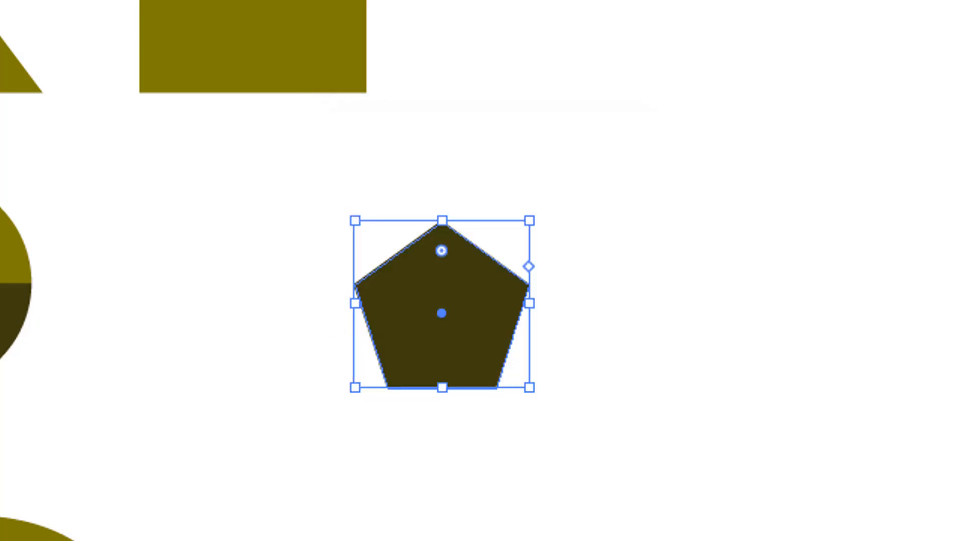
Enlarge the pentagon proportionally and place it below the square, beside the two-tone circle.
left_click_drag(530, 388, 663, 514)
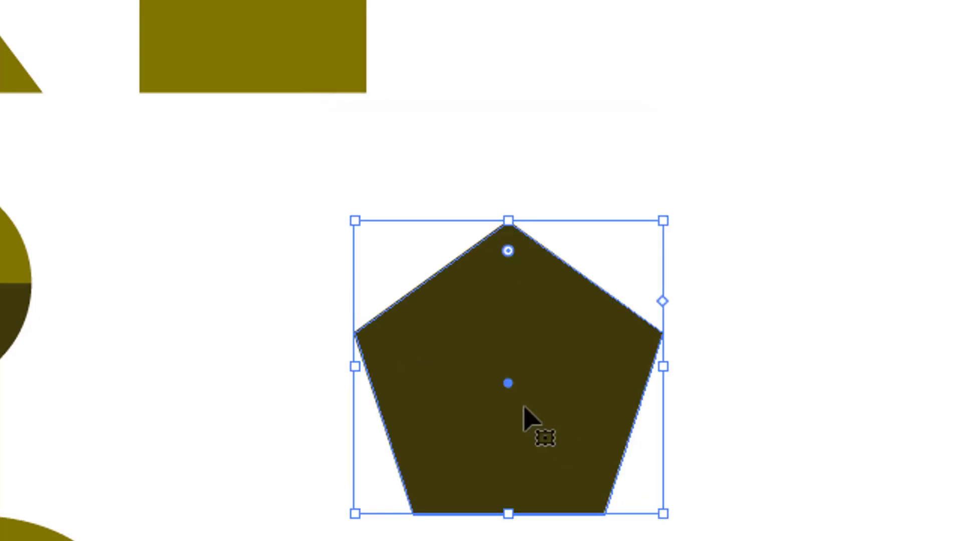
left_click_drag(523, 409, 330, 348)
key("ctrl+shift+a")
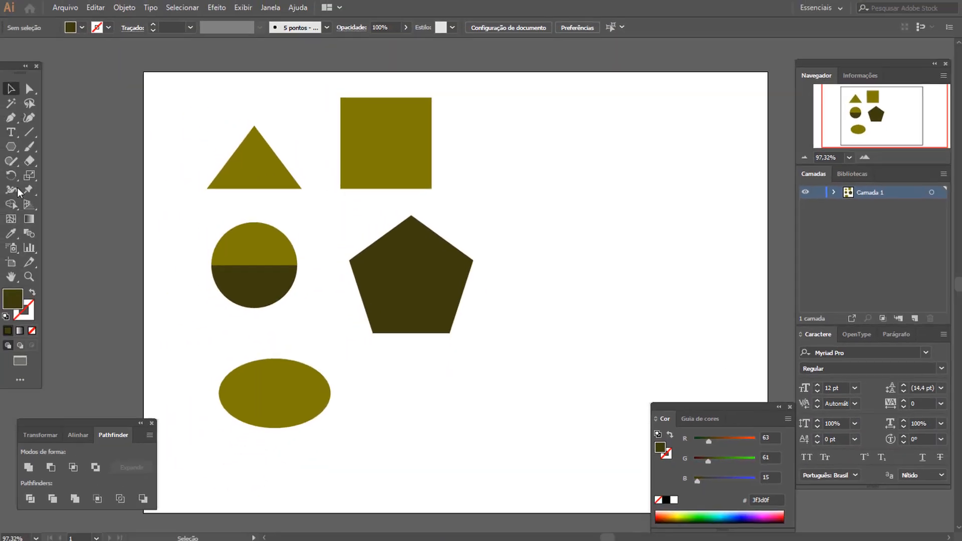
Create a six-sided polygon with a 50 pt radius and position it to the pentagon's upper right.
left_click(11, 147)
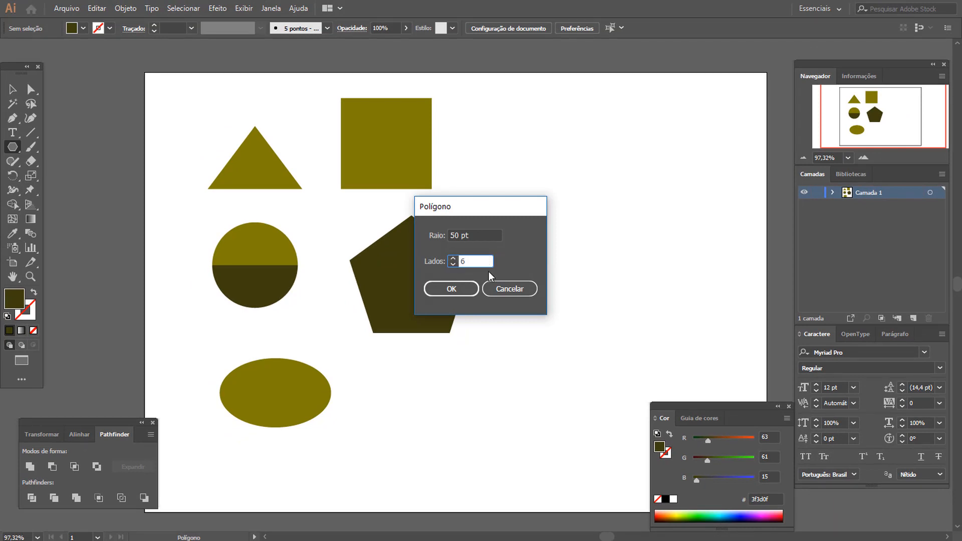
left_click(455, 288)
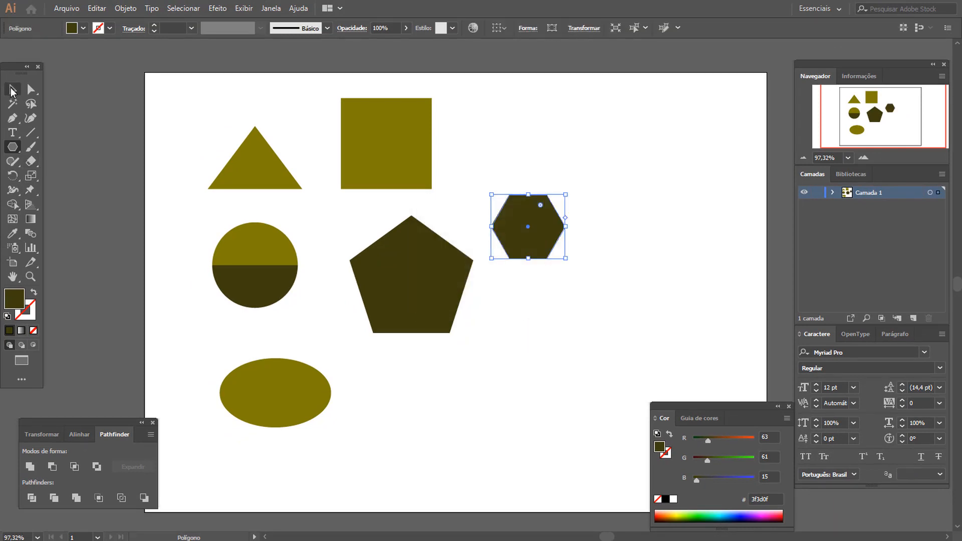
left_click(13, 90)
left_click_drag(541, 244, 560, 258)
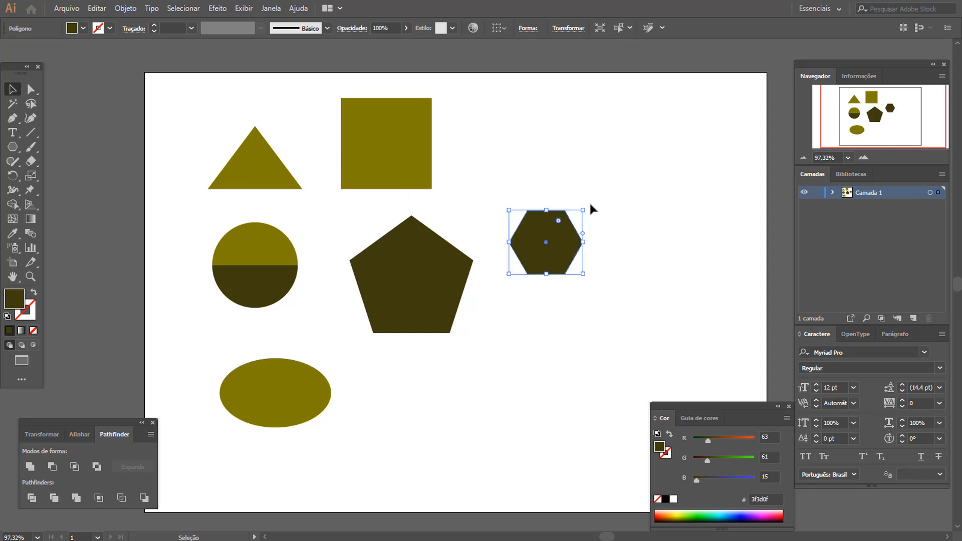
Rotate the hexagon so a vertex points up and enlarge it to the right of the square.
left_click_drag(584, 202, 645, 343)
left_click_drag(597, 264, 577, 172)
left_click(620, 290)
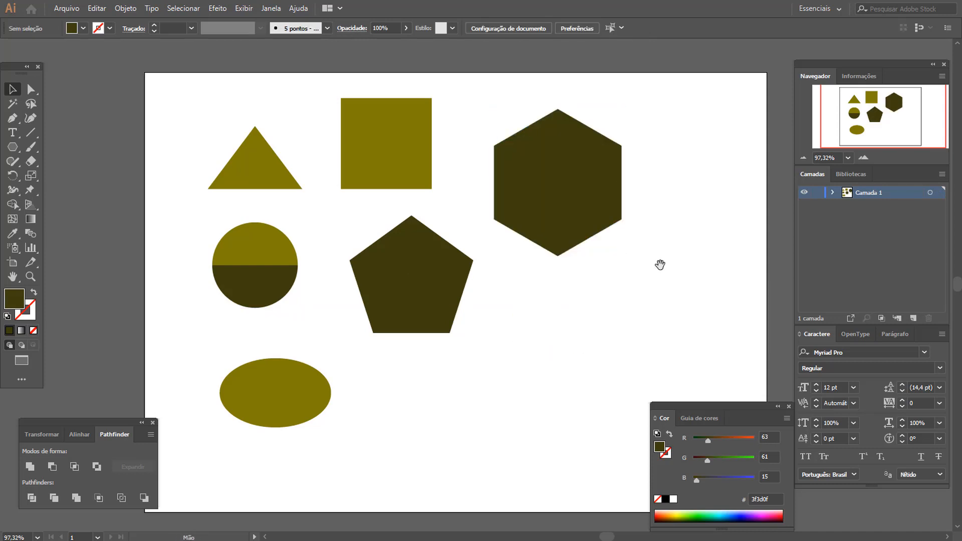
Draw an unfilled V-shaped Pen path from the hexagon's upper-left vertex through its centre to the upper-right vertex.
left_click_drag(659, 265, 534, 336)
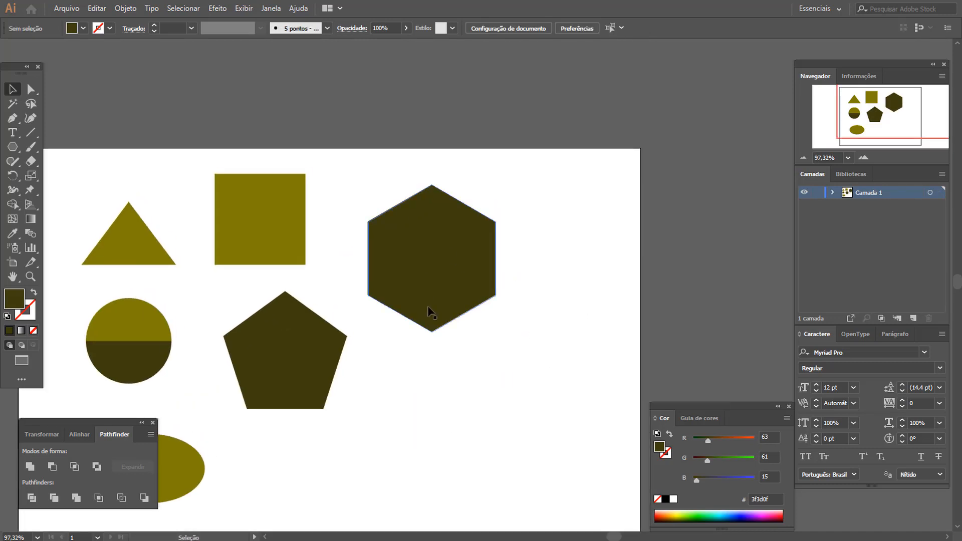
left_click(33, 330)
left_click(13, 119)
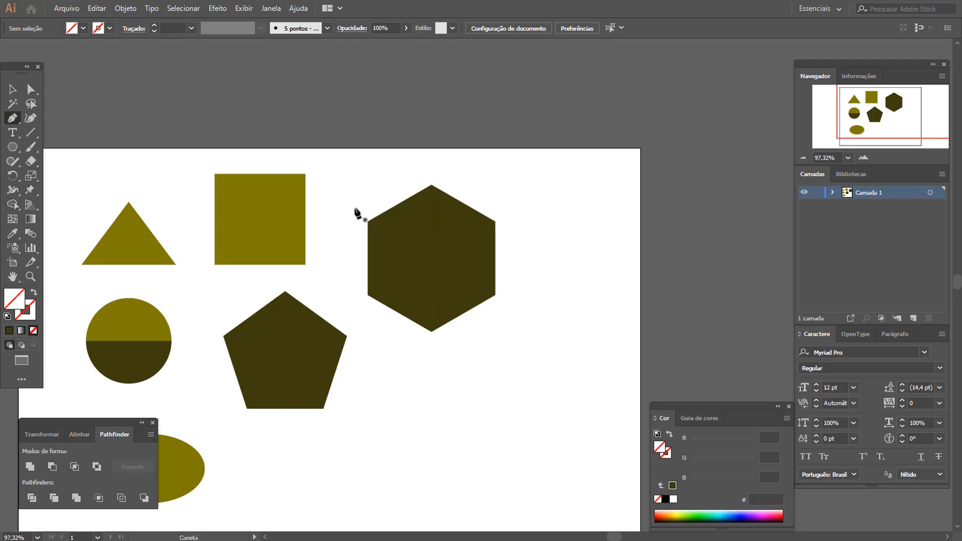
left_click(367, 221)
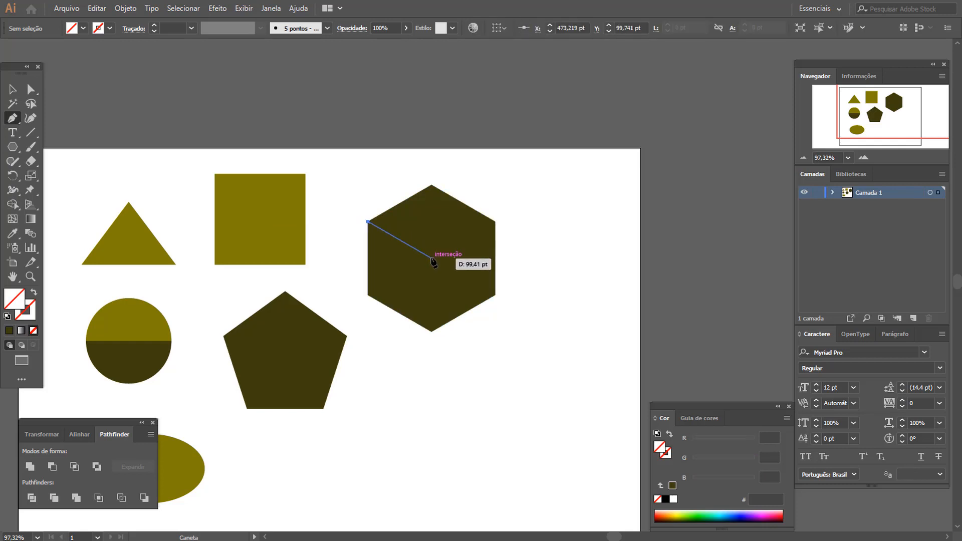
left_click(432, 258)
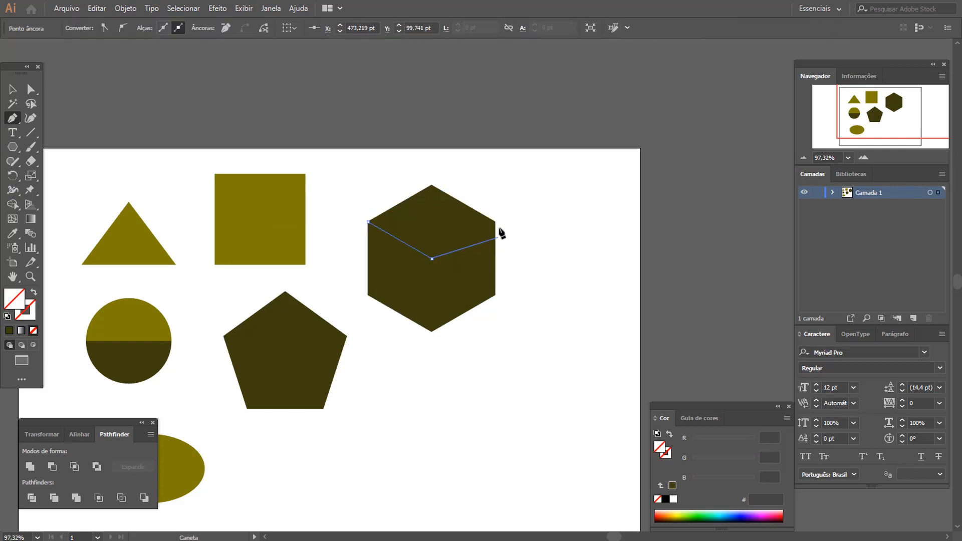
left_click(495, 221)
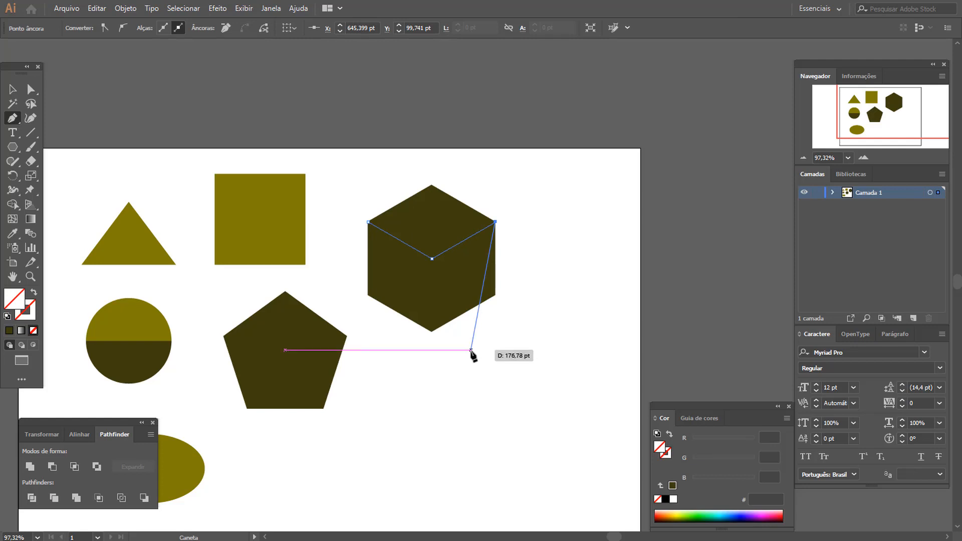
key("v")
Divide the hexagon along the V-shaped path with Pathfinder and ungroup the resulting pieces.
left_click_drag(392, 176, 506, 368)
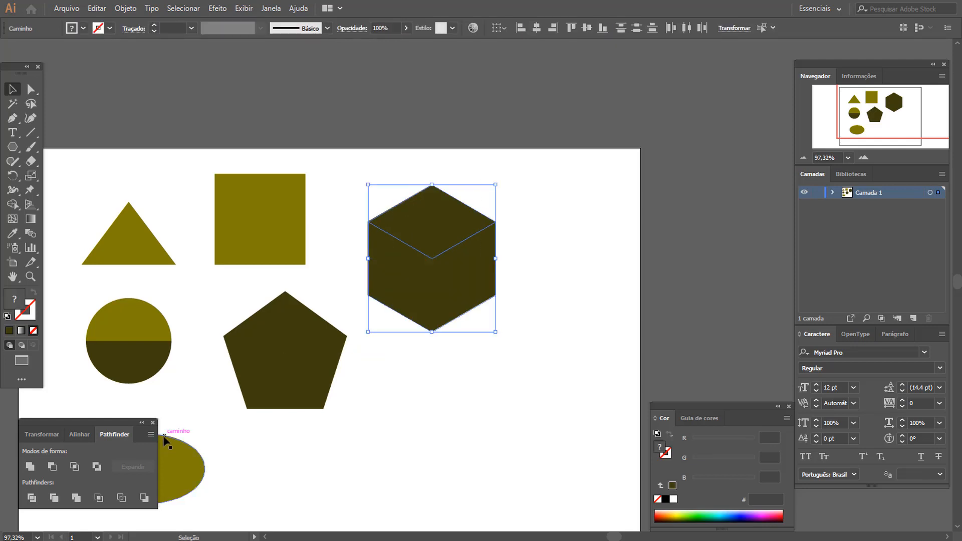
left_click(32, 499)
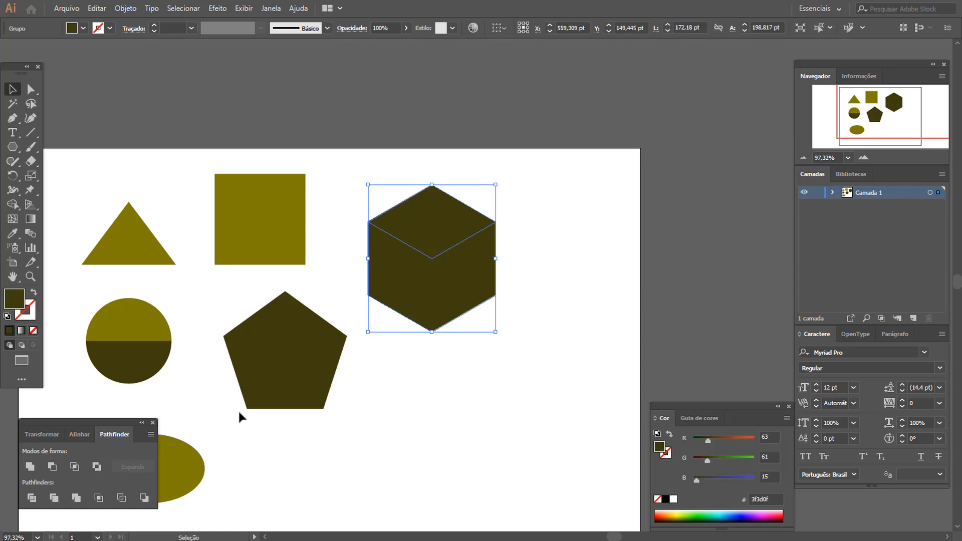
right_click(391, 346)
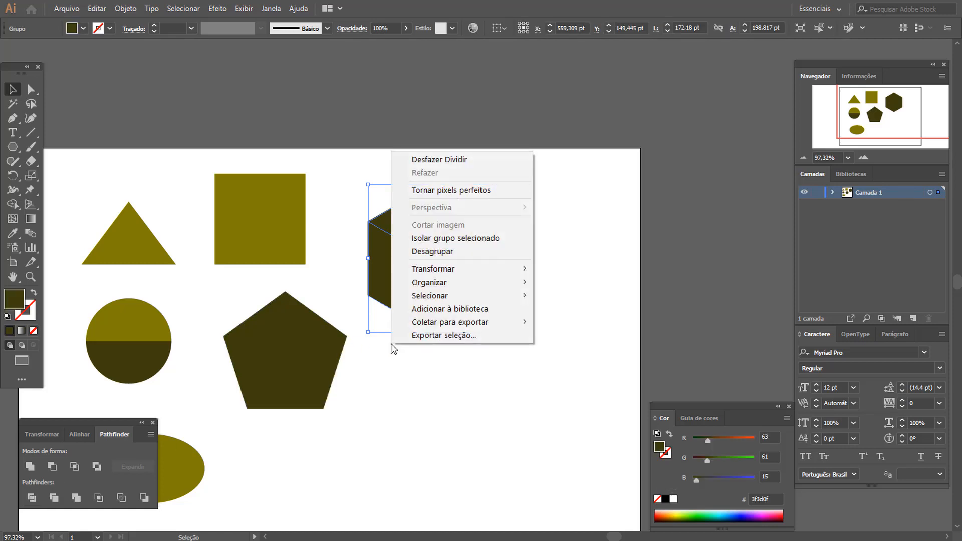
left_click(448, 251)
left_click(418, 385)
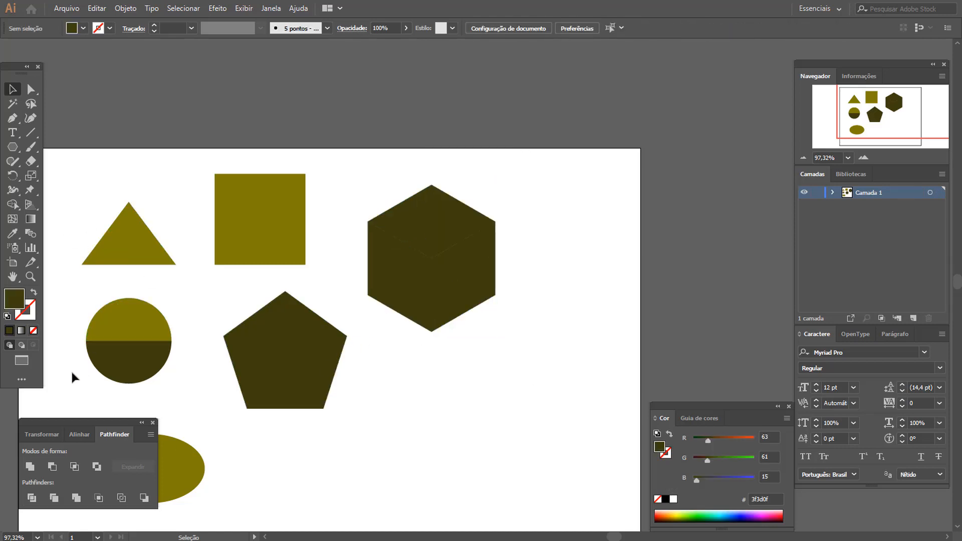
Draw an unfilled vertical Pen path from the hexagon's centre down to its bottom vertex.
left_click(33, 330)
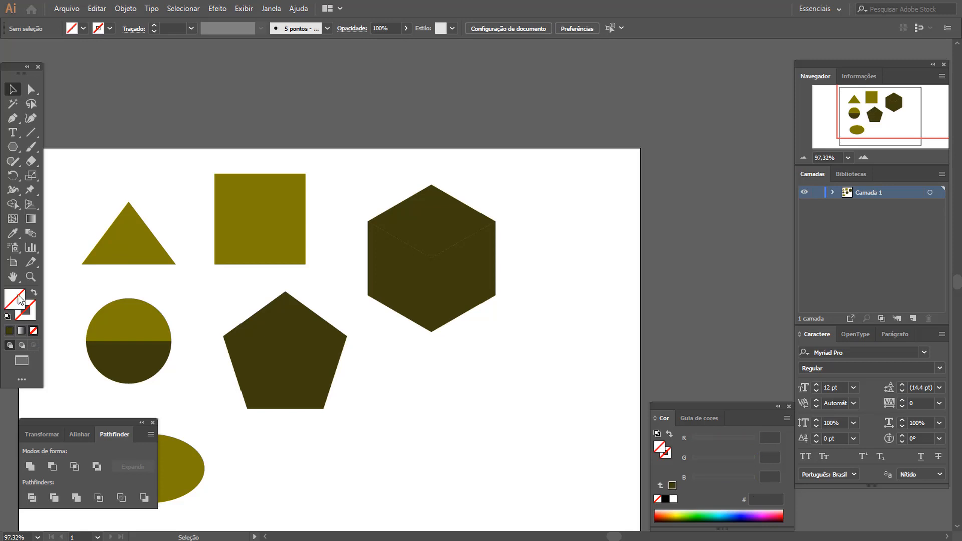
left_click(8, 124)
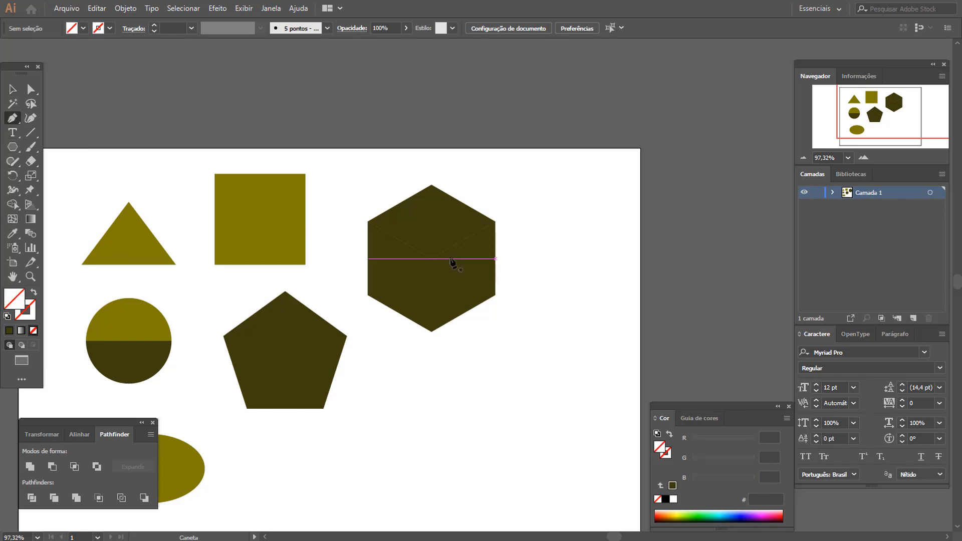
left_click(432, 260)
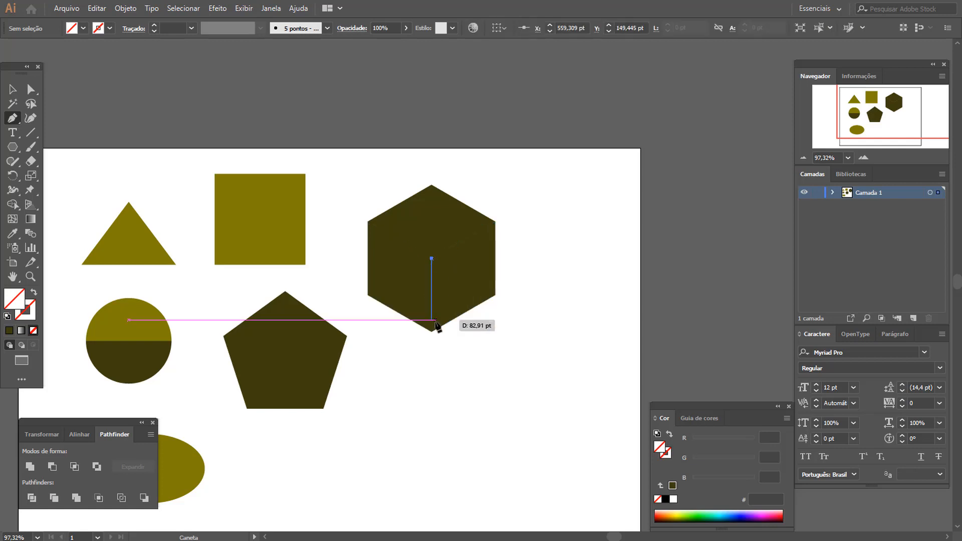
left_click(432, 330)
key("v")
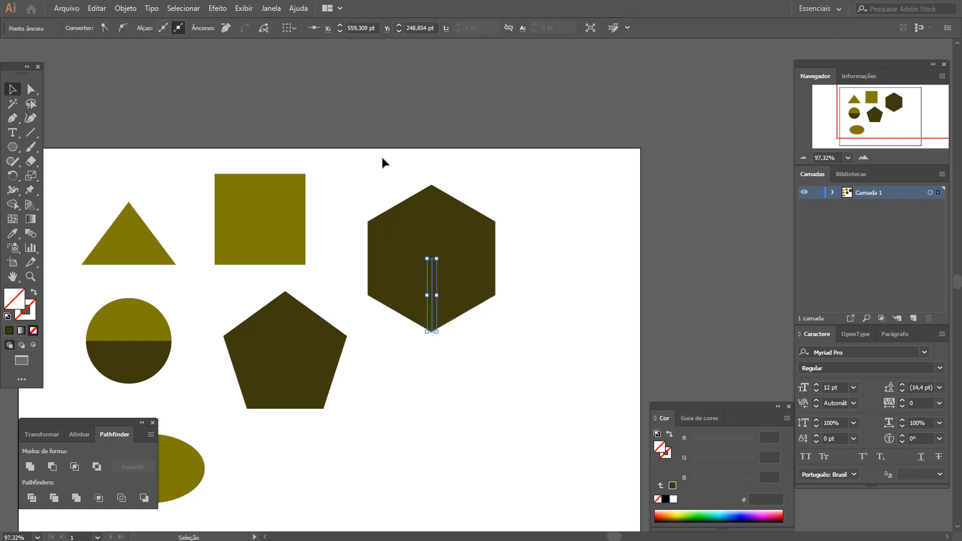
Divide the hexagon's lower piece along the vertical path with Pathfinder and ungroup the three faces.
left_click_drag(379, 150, 506, 353)
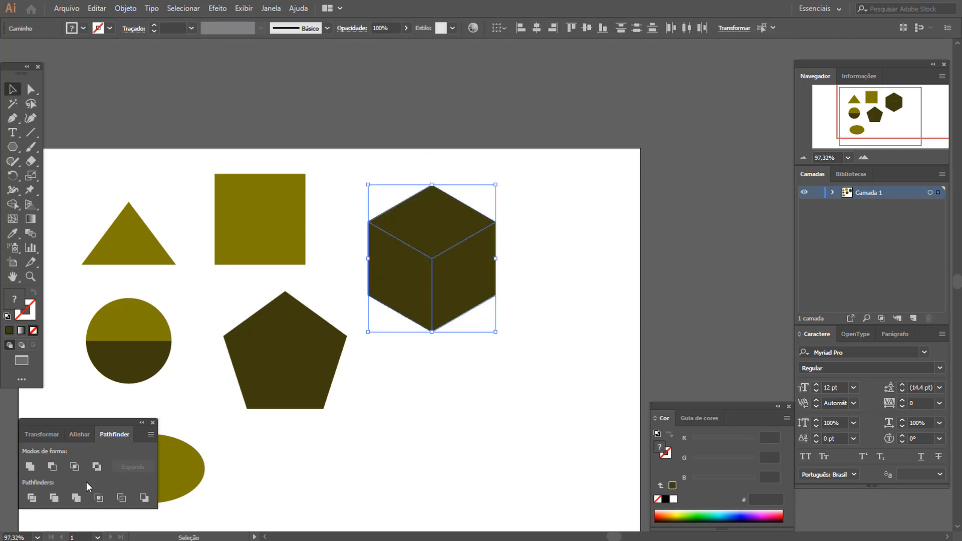
left_click(31, 497)
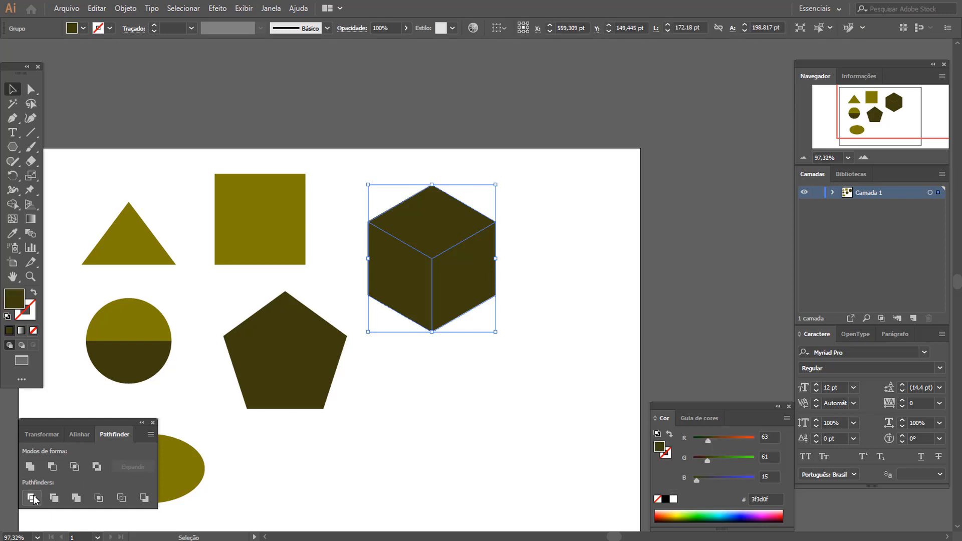
right_click(426, 245)
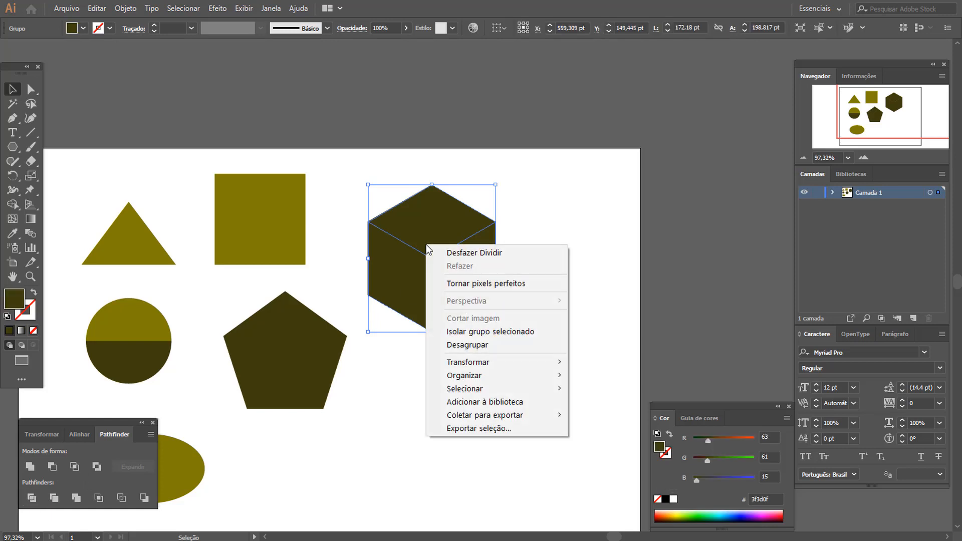
left_click(472, 344)
Try moving the hexagon's two lower faces apart, and undo both moves.
left_click_drag(477, 281, 508, 301)
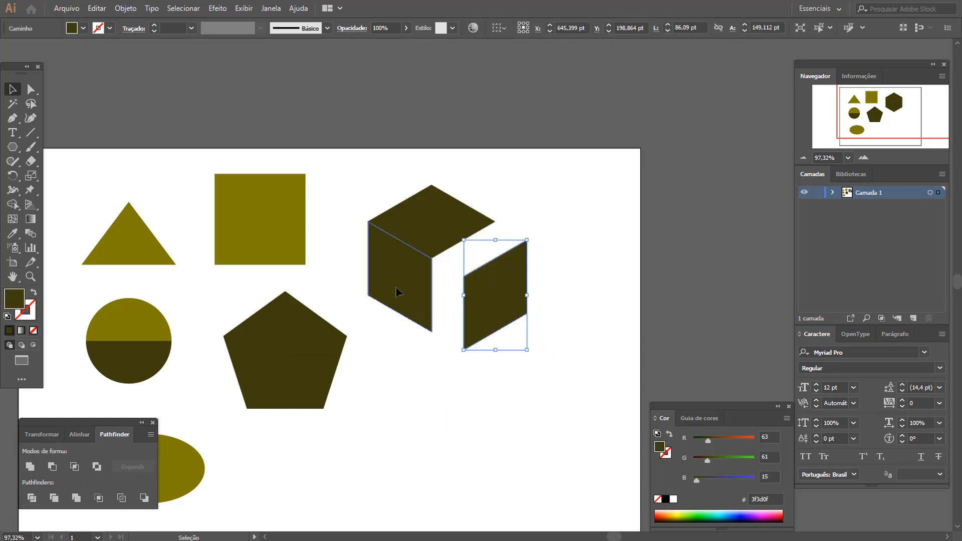
left_click_drag(397, 292, 381, 315)
key("ctrl+z")
key("ctrl+z")
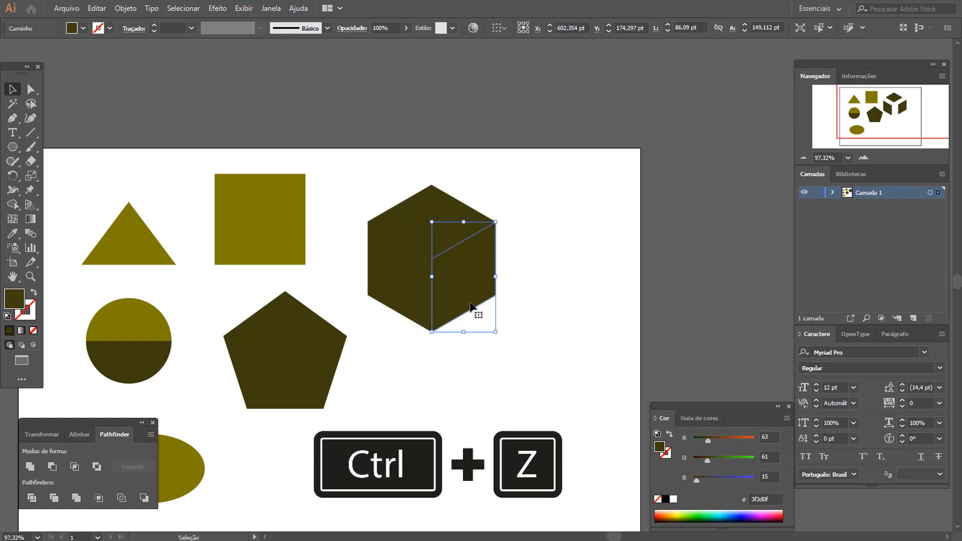
Fill the cube's right face with the very dark olive colour 191805.
double_click(14, 299)
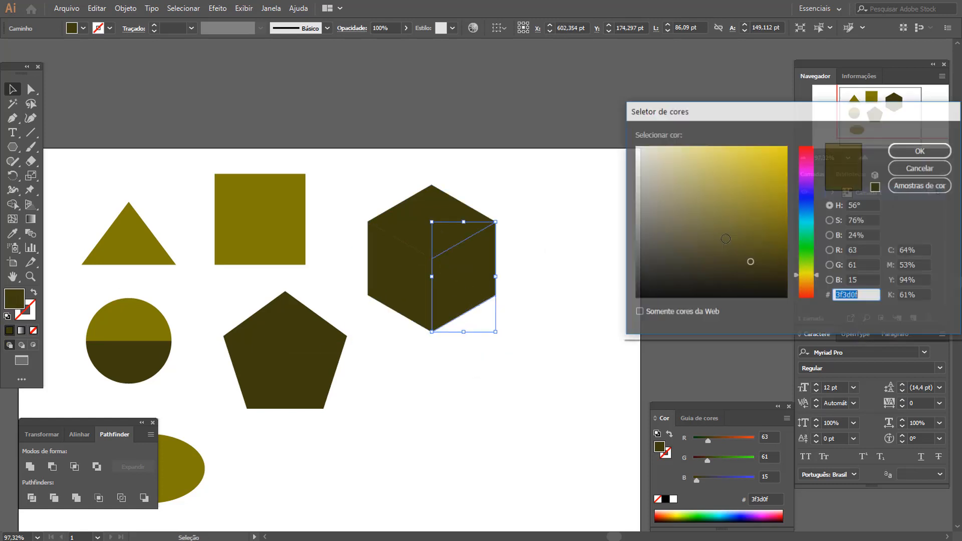
left_click(759, 283)
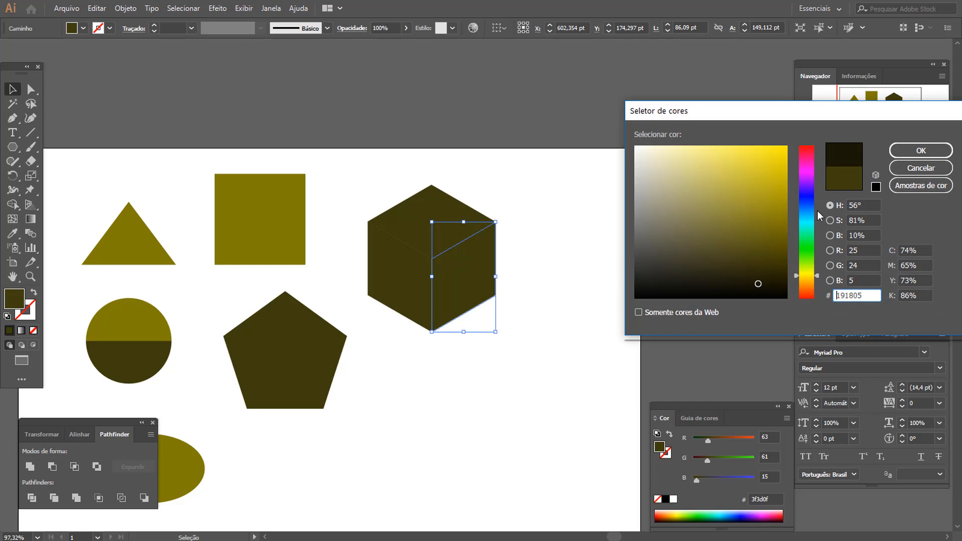
left_click(908, 150)
left_click(519, 212)
Fill the cube's top face with the lighter olive colour 686323.
left_click(471, 215)
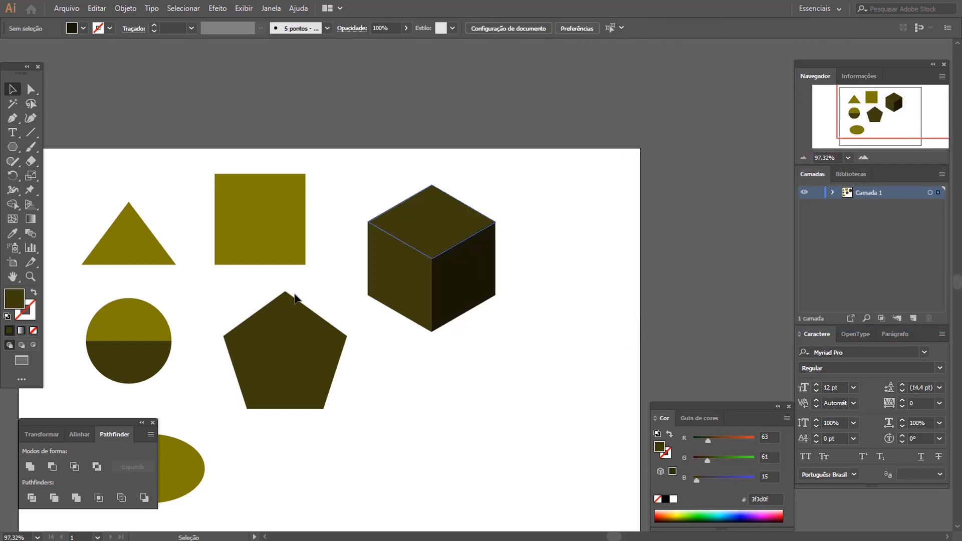
double_click(15, 299)
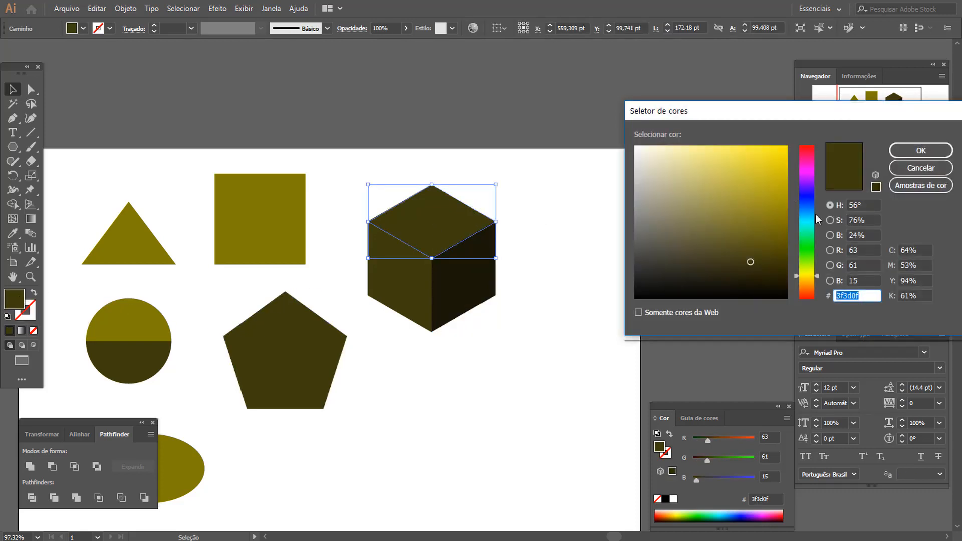
left_click(736, 236)
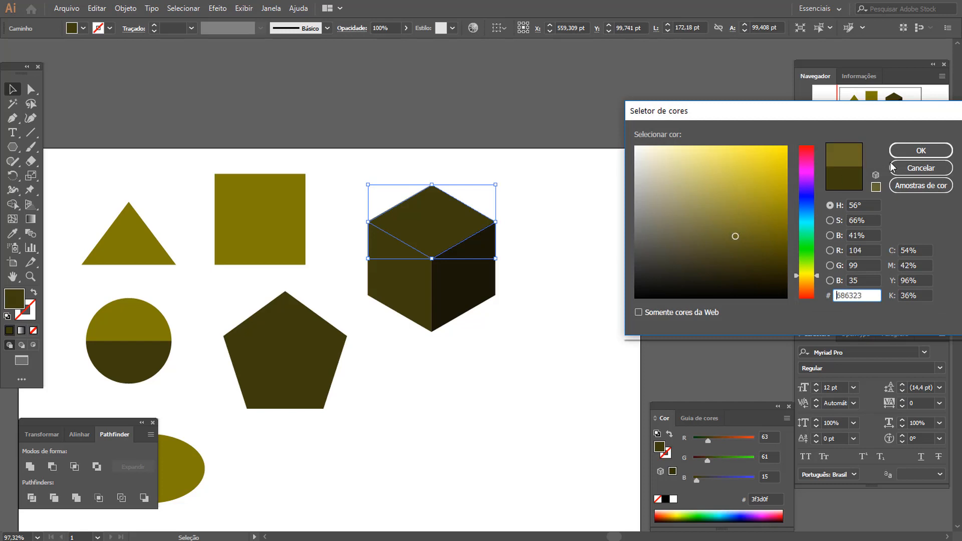
left_click(921, 151)
left_click(584, 262)
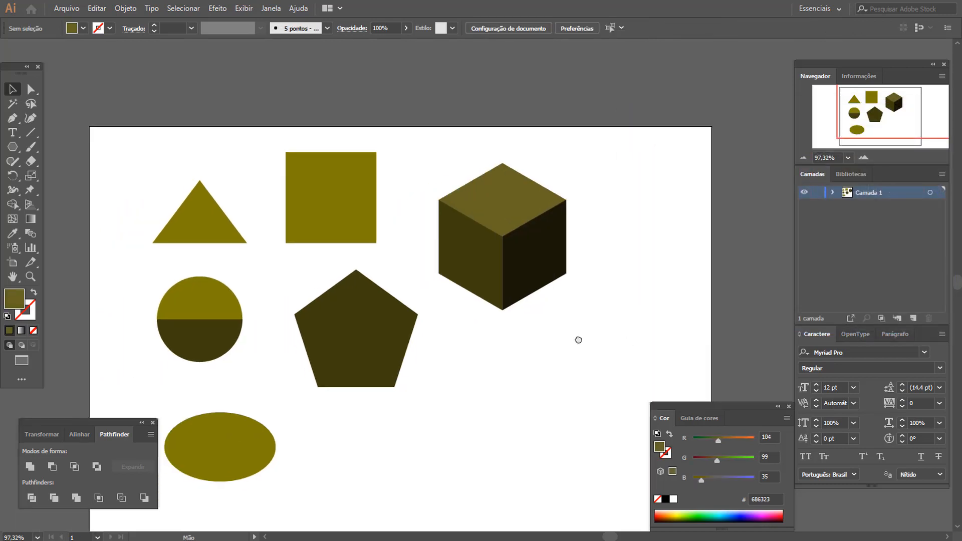
Select all three cube faces and move them together slightly up towards the top edge of the artboard.
left_click_drag(529, 359, 575, 337)
left_click_drag(425, 140, 583, 324)
left_click_drag(548, 253, 541, 223)
left_click(524, 330)
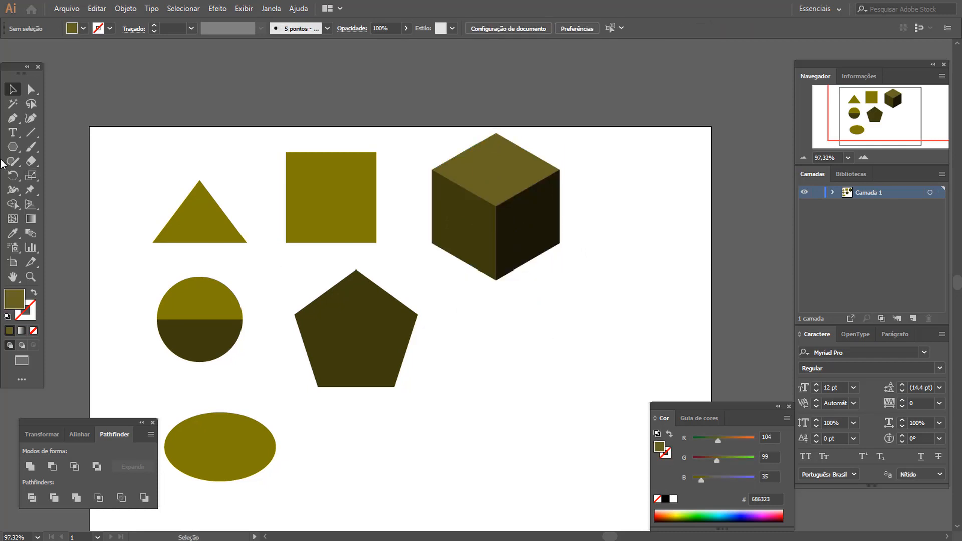
Draw an upright five-pointed star about 191 × 182 pt below the cube and move it to the artboard's right edge.
left_click(14, 147)
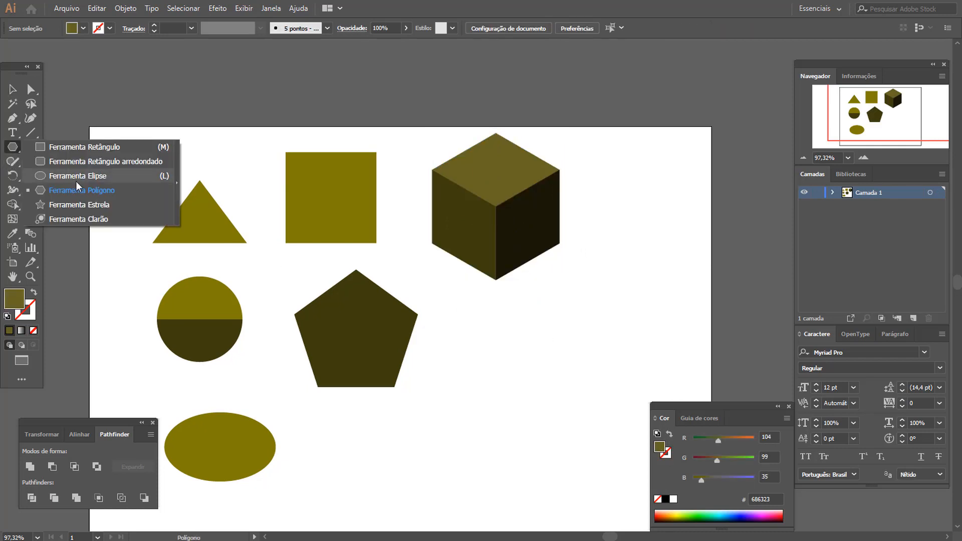
left_click(108, 203)
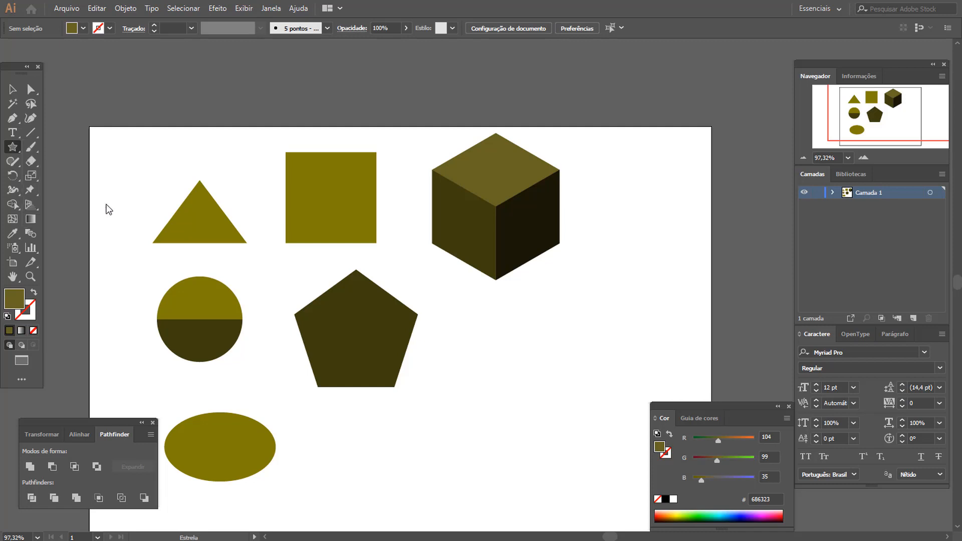
left_click_drag(509, 317, 464, 299)
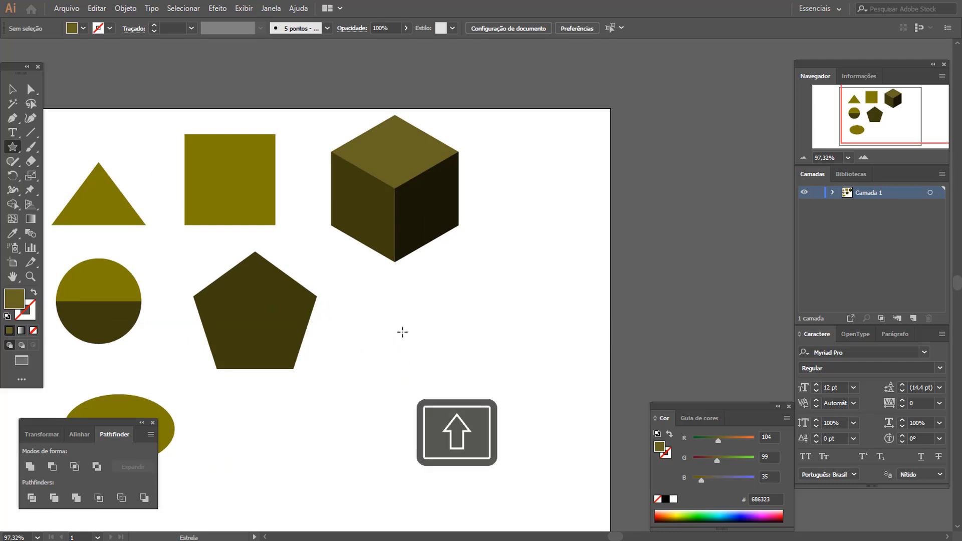
left_click_drag(386, 320, 436, 373)
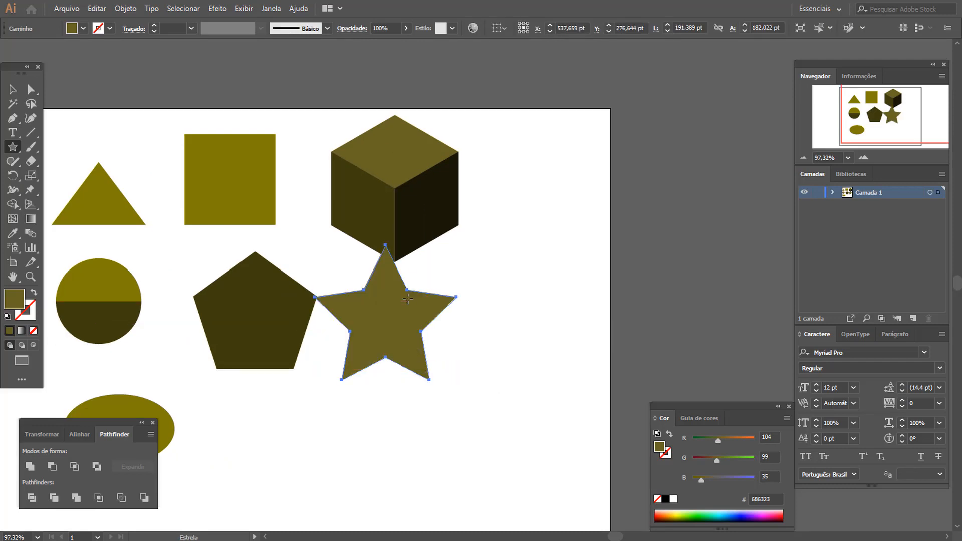
key("v")
left_click_drag(395, 313, 551, 312)
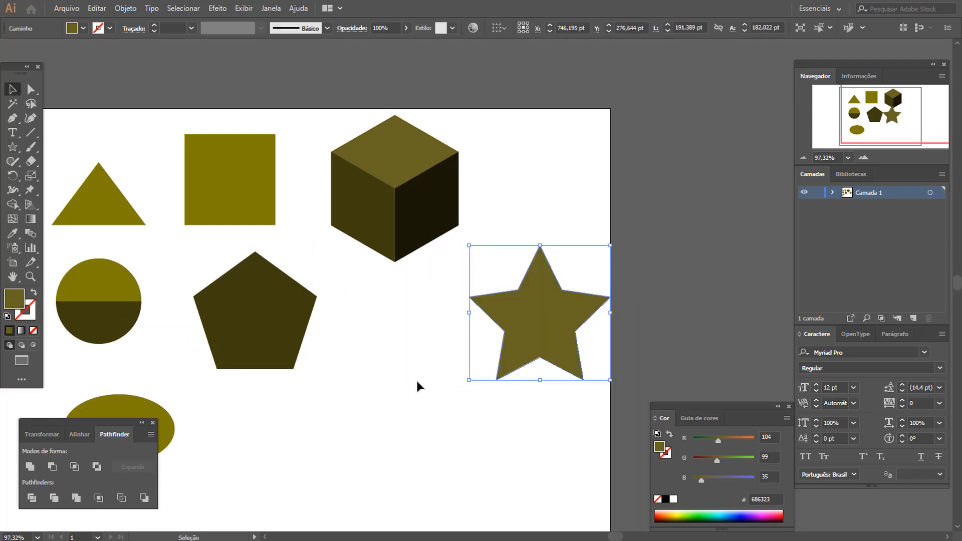
left_click(420, 386)
Draw a second five-pointed star with slimmer arms and enlarge it to about 210 × 200 pt below the cube.
left_click_drag(449, 428, 462, 362)
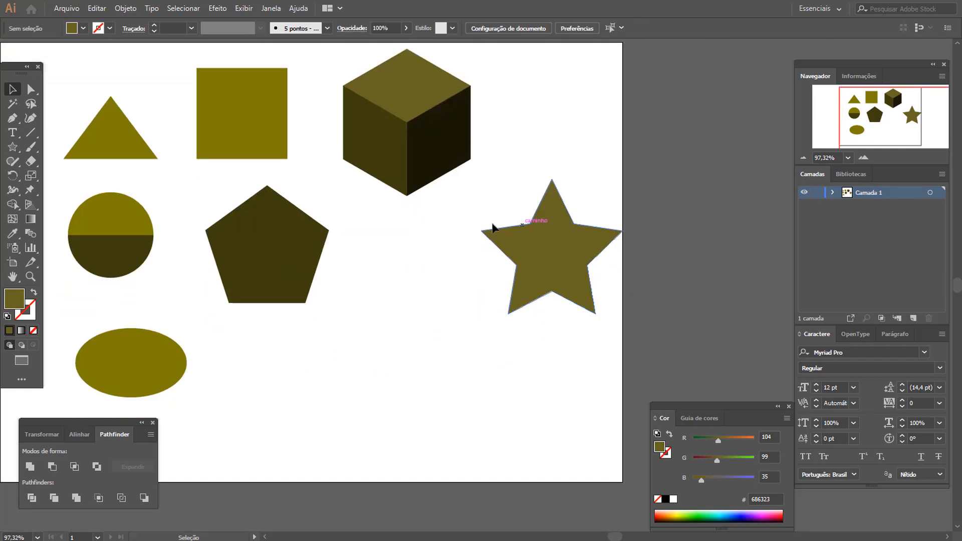
left_click(12, 147)
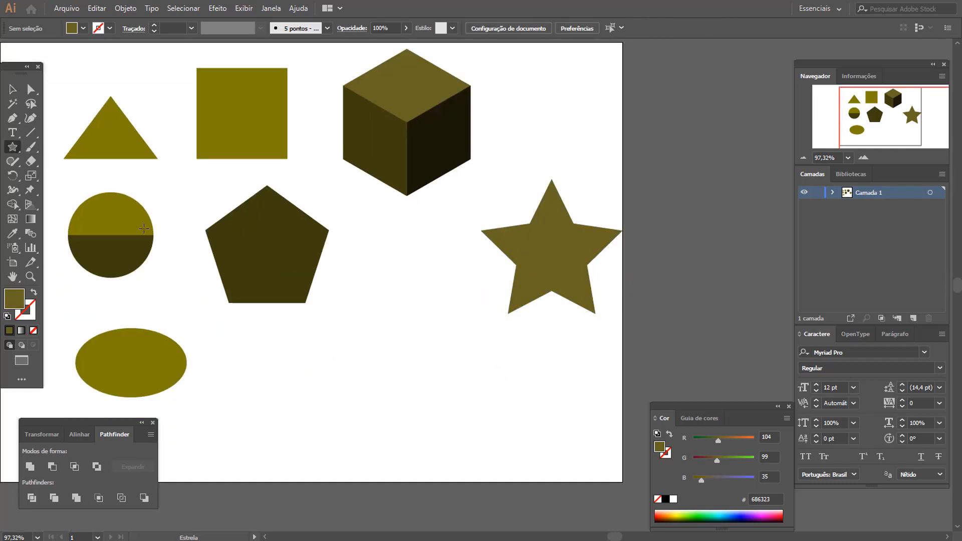
mouse_move(385, 286)
left_mouse_down()
mouse_move(442, 351)
mouse_move(389, 307)
mouse_move(411, 326)
mouse_move(398, 320)
left_mouse_up()
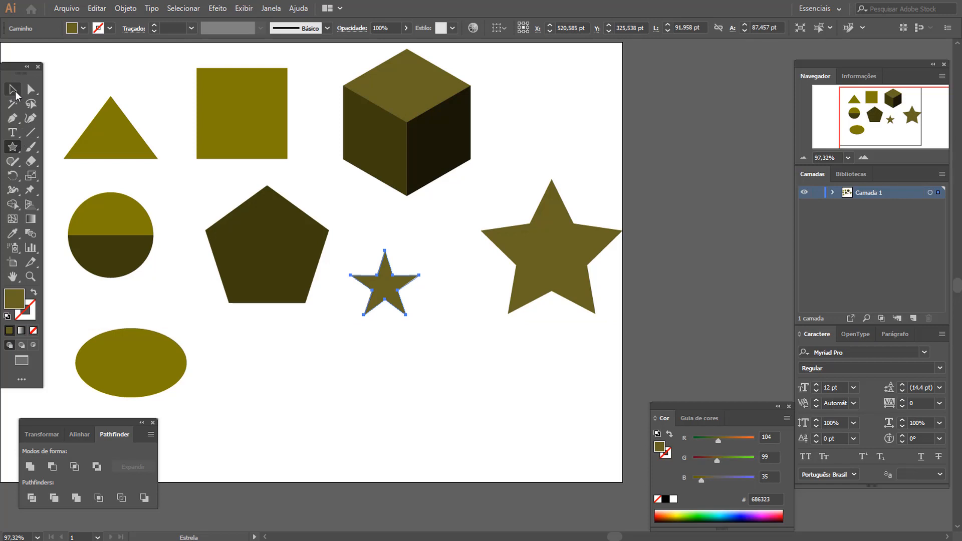
left_click(13, 90)
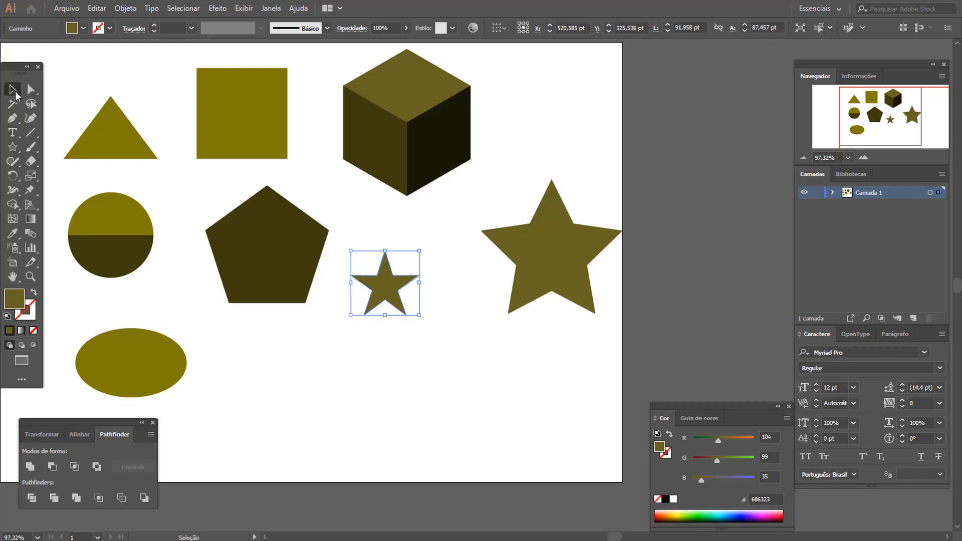
left_click_drag(421, 318, 506, 401)
left_click_drag(410, 333, 385, 341)
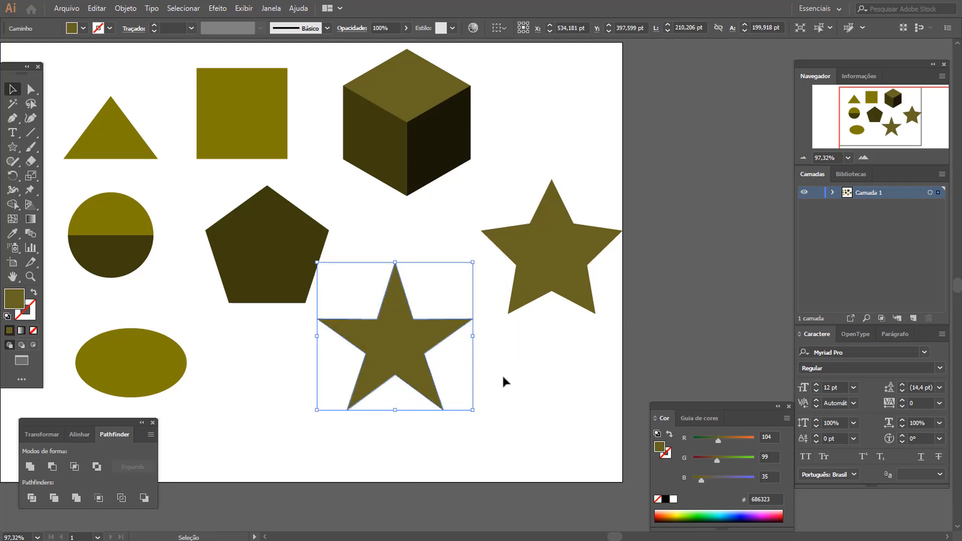
Move the fuller five-pointed star slightly inward, away from the artboard's right edge.
left_click(503, 352)
left_click_drag(497, 342, 561, 344)
left_click_drag(592, 297, 574, 295)
left_click(569, 381)
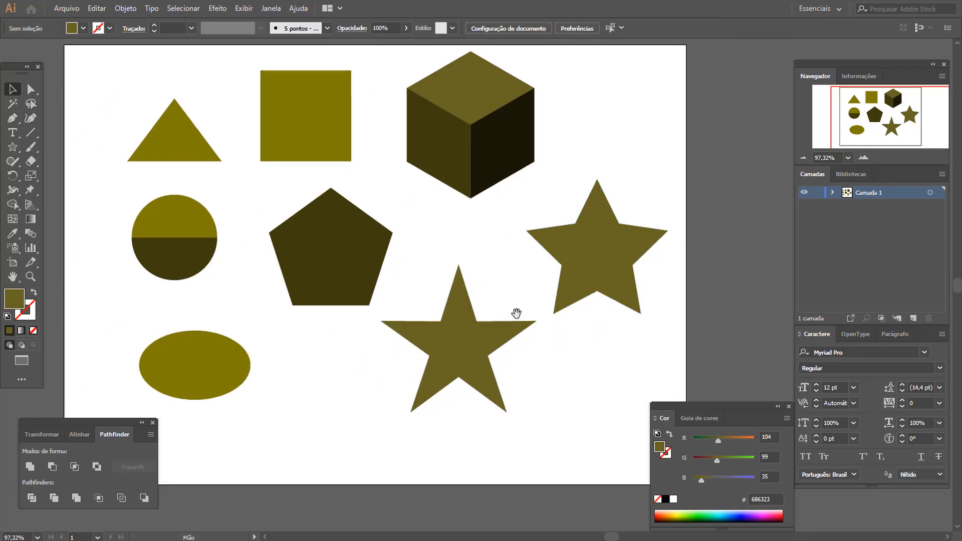
left_click_drag(515, 316, 530, 326)
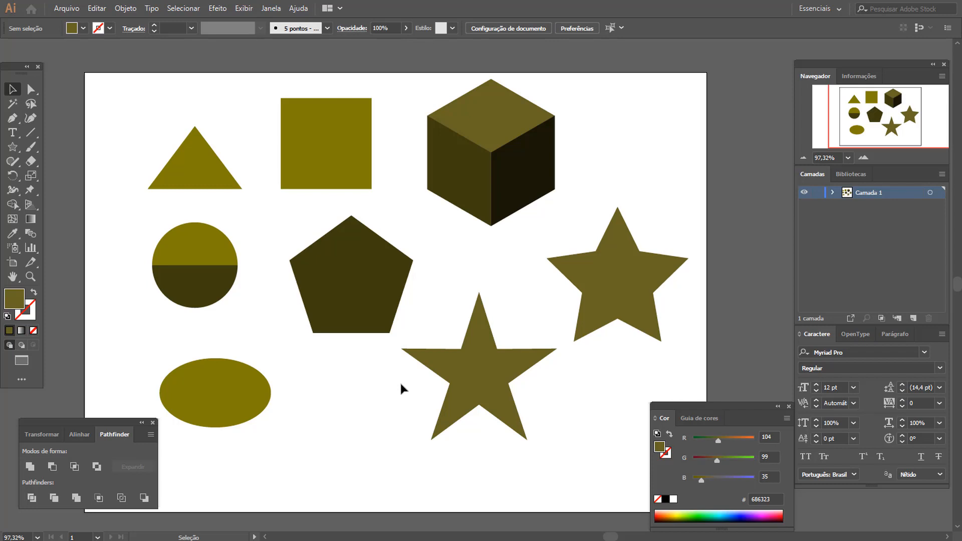
left_click(344, 274)
left_click(344, 279)
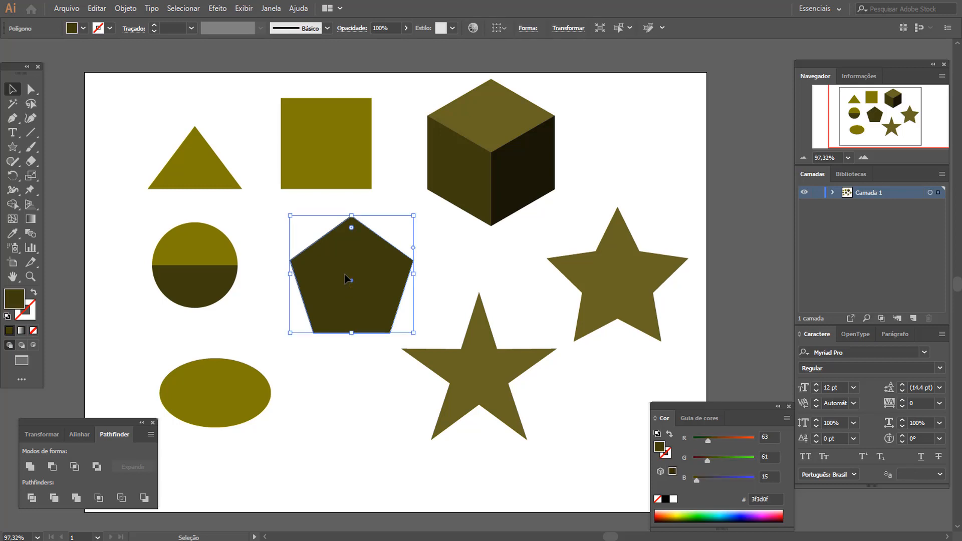
left_click(338, 155)
Fill the triangle with the red colour ce1c0f.
left_click(203, 183)
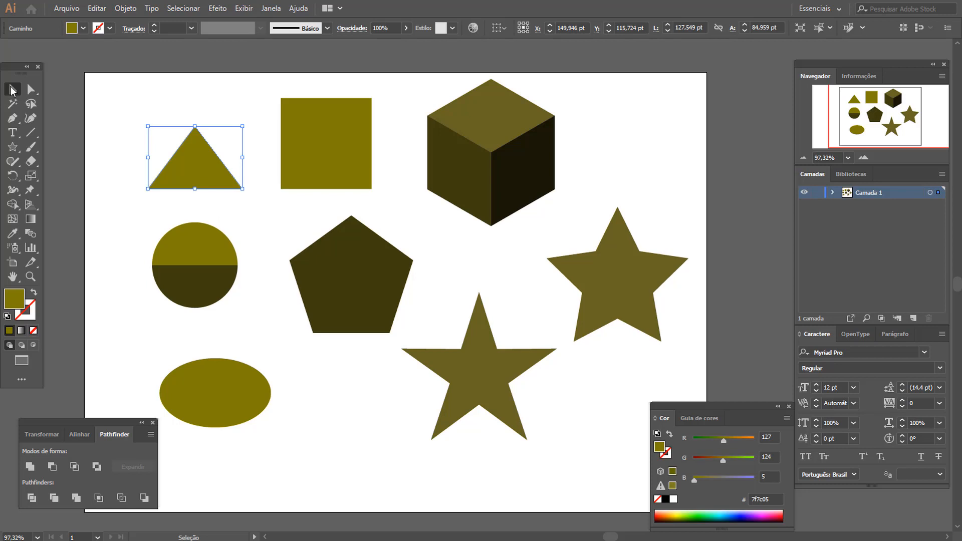
double_click(13, 299)
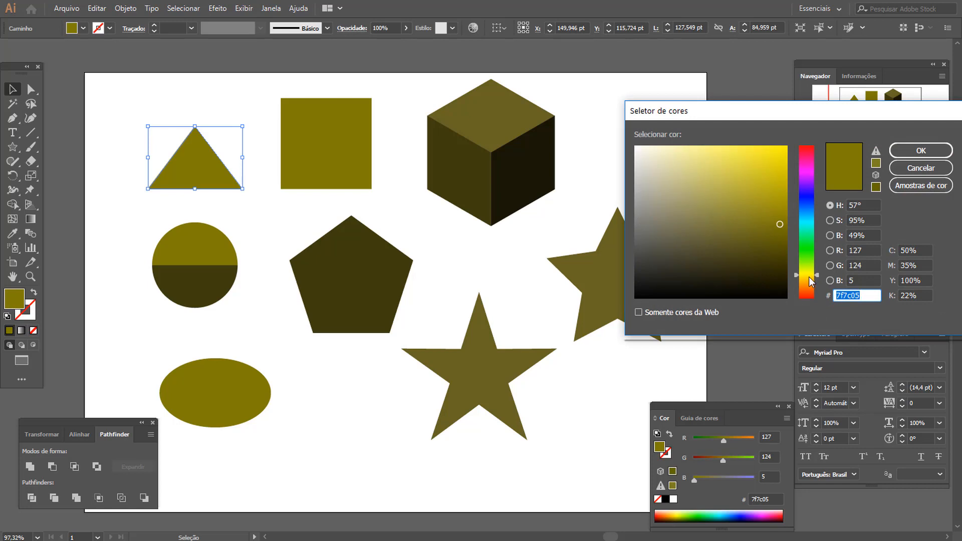
left_click_drag(818, 275, 820, 295)
left_click(779, 181)
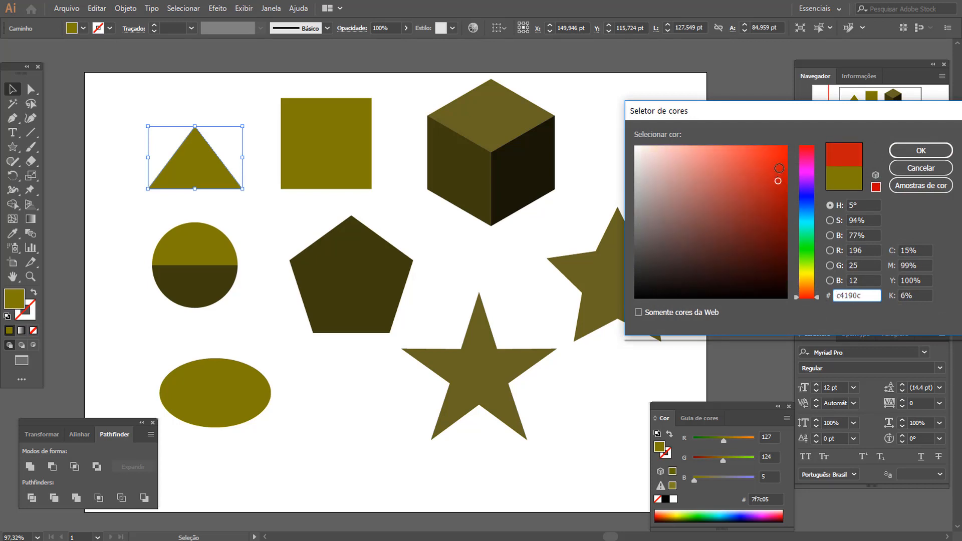
left_click(779, 169)
left_click(767, 165)
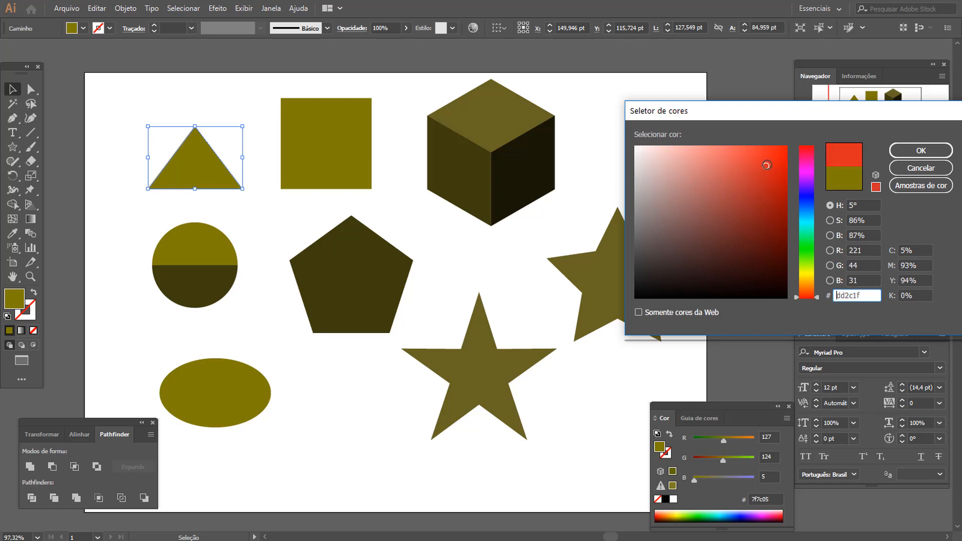
left_click(921, 150)
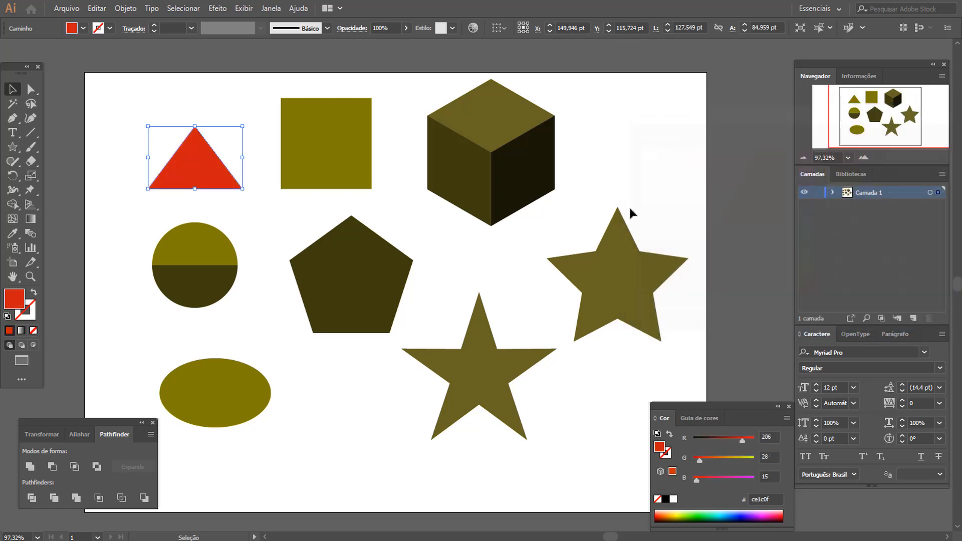
left_click(248, 219)
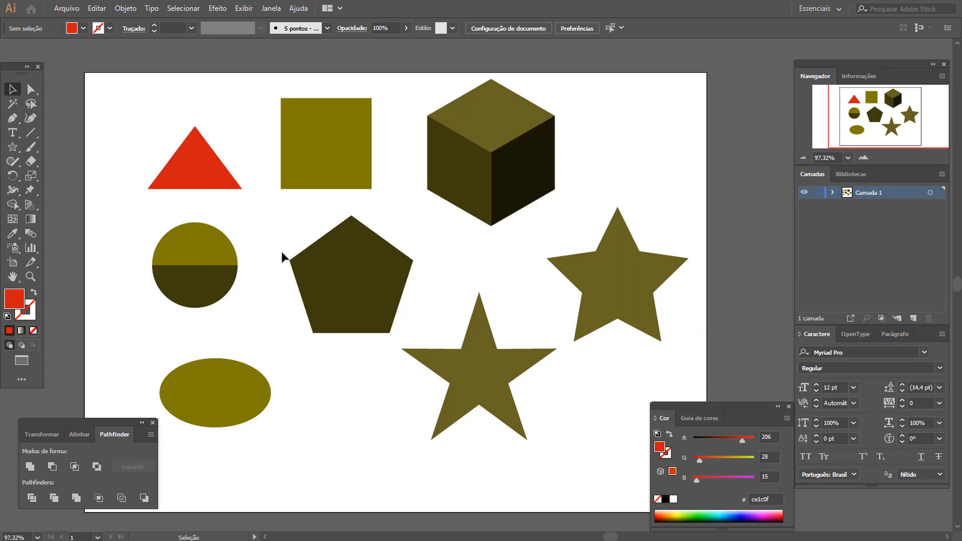
Select the red triangle, the two-tone circle and the ellipse and move them together off the artboard's left side.
key("ctrl+1")
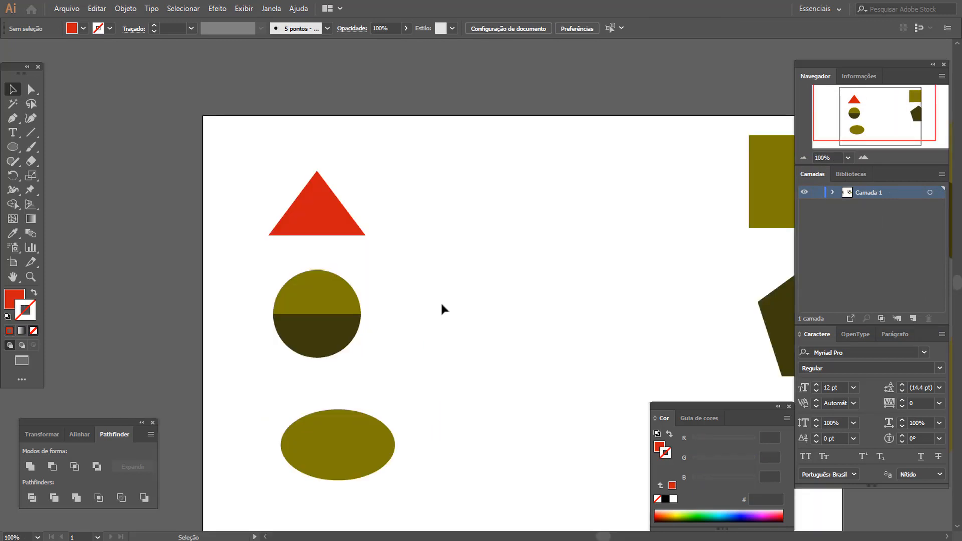
left_click_drag(445, 318, 482, 280)
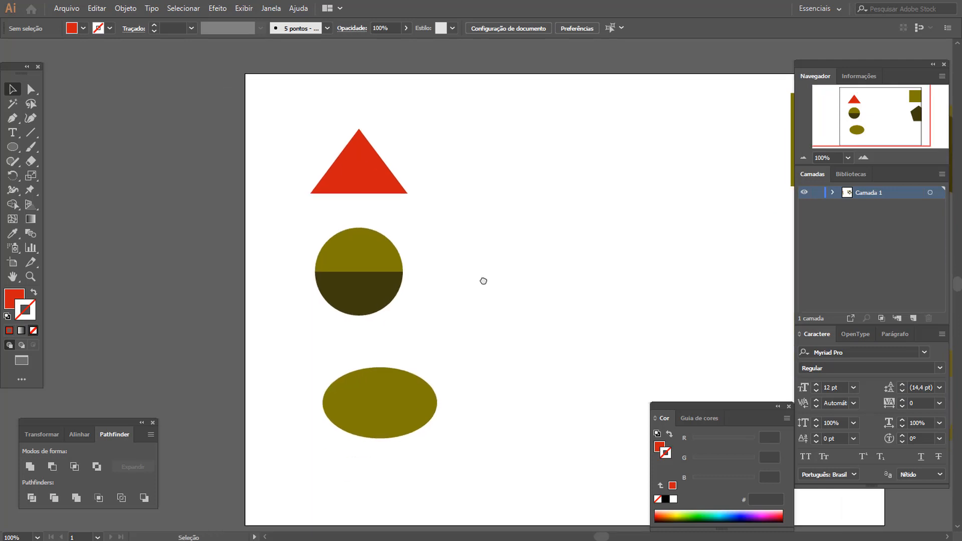
left_click_drag(282, 100, 476, 469)
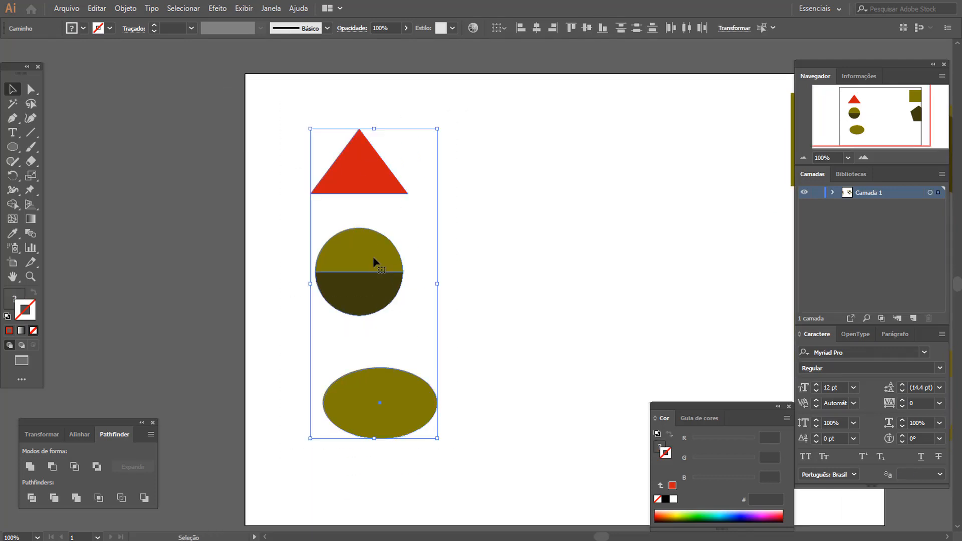
left_click_drag(376, 262, 87, 375)
left_click_drag(472, 210, 431, 281)
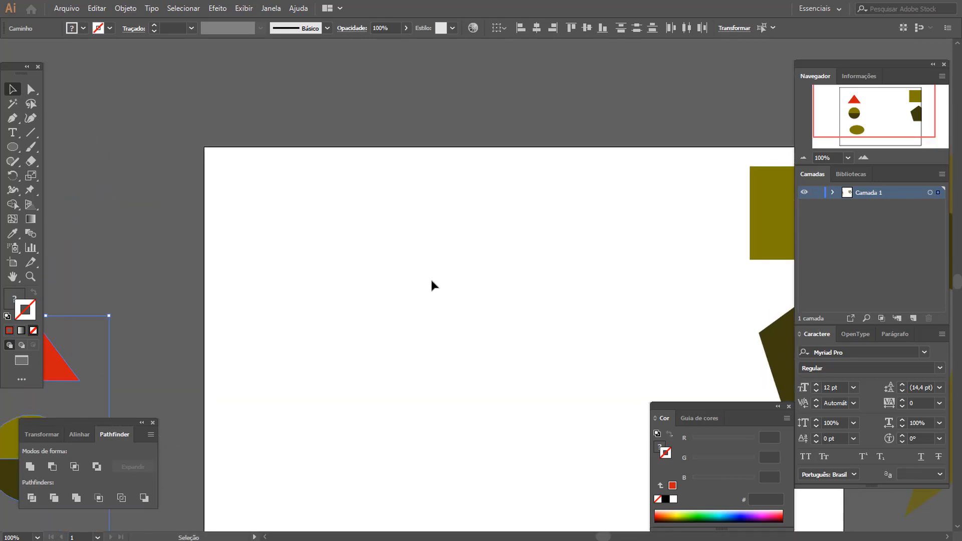
left_click(430, 281)
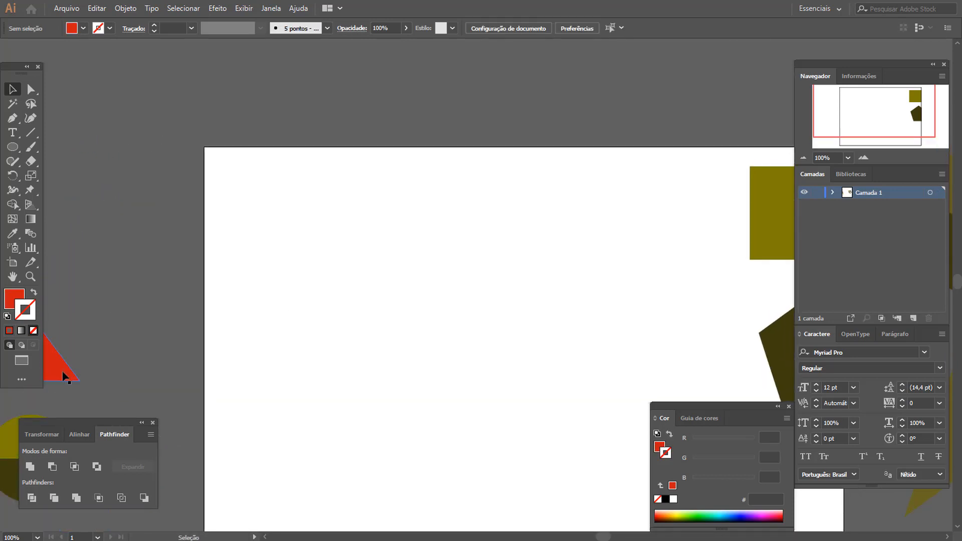
Swap the fill and stroke colours to get no fill and a red ce1c0f stroke.
left_click(15, 302)
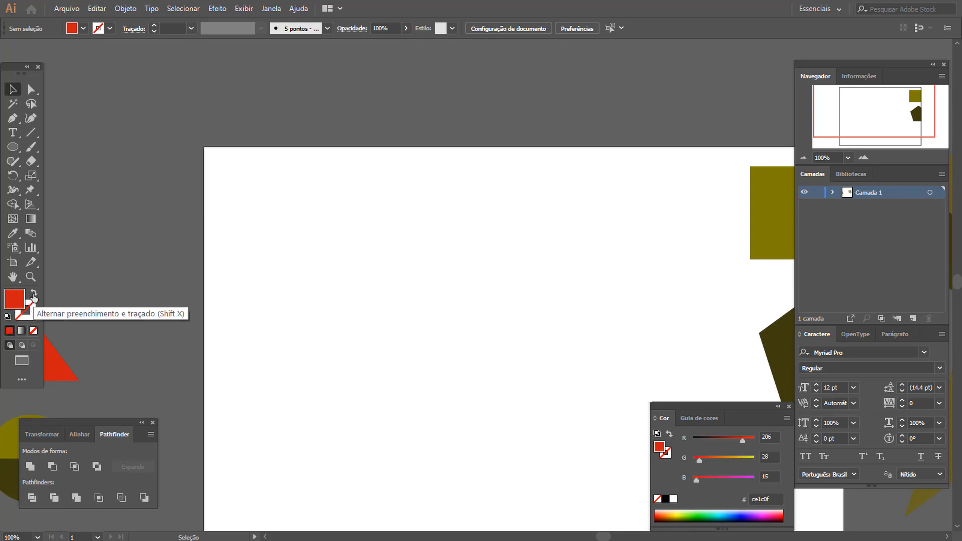
left_click(35, 296)
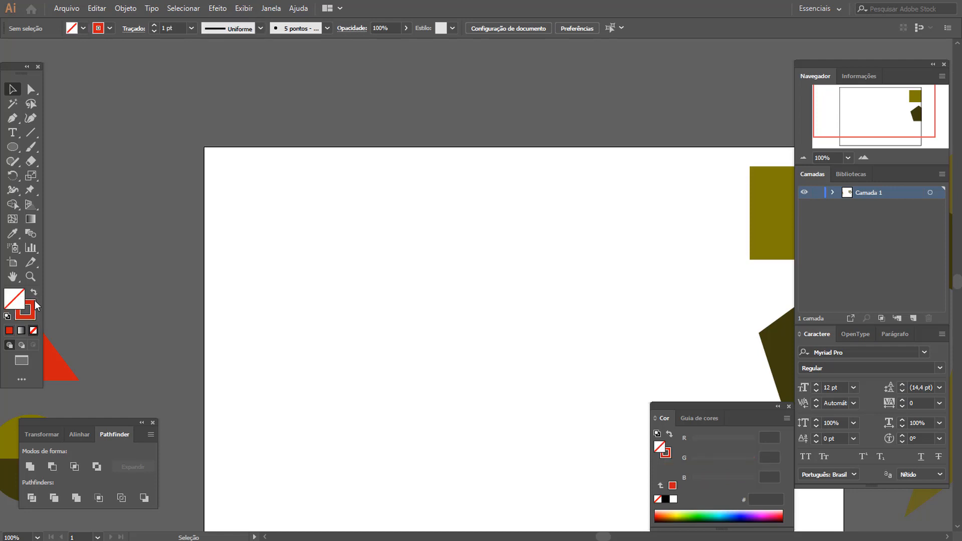
left_click(30, 316)
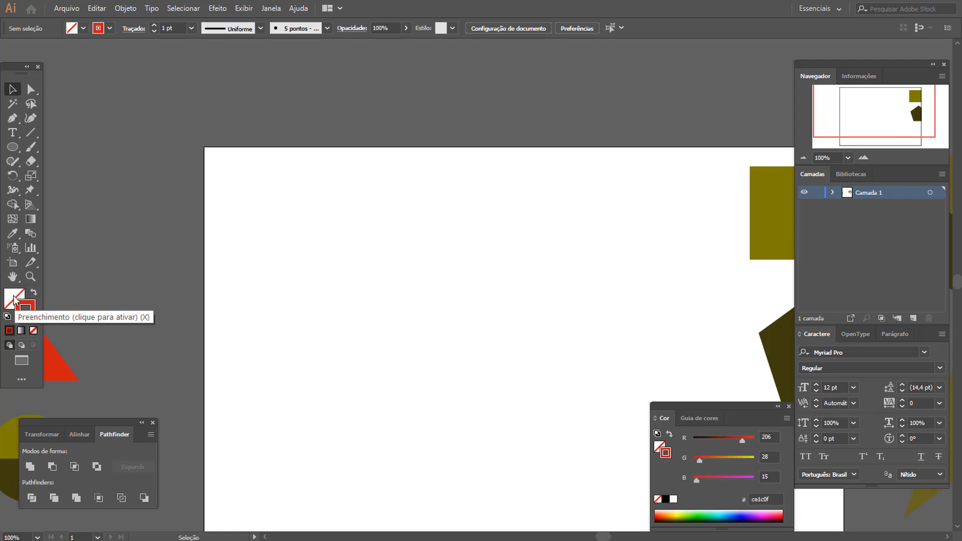
left_click(28, 313)
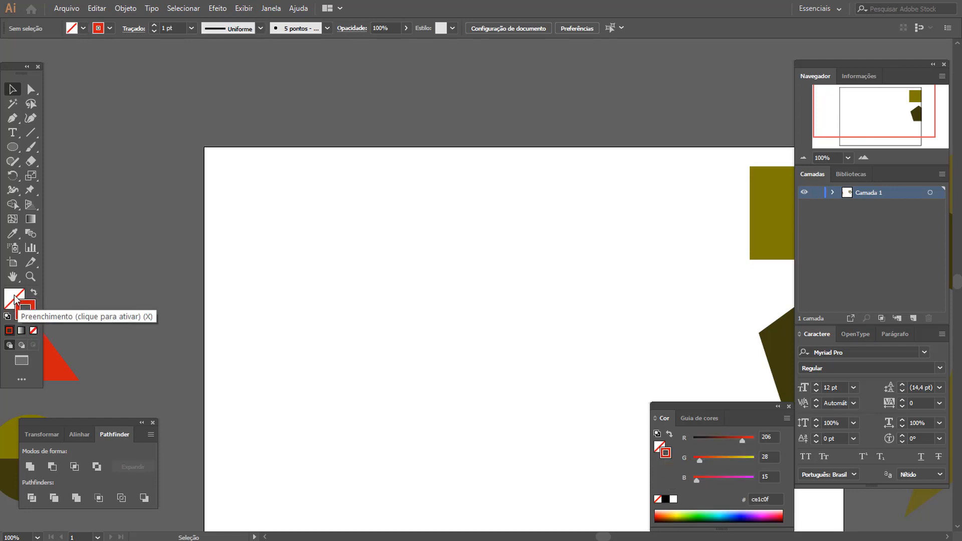
Draw an unfilled circle about 135 pt in diameter with a 1 pt red stroke in the artboard's upper half.
left_click(12, 147)
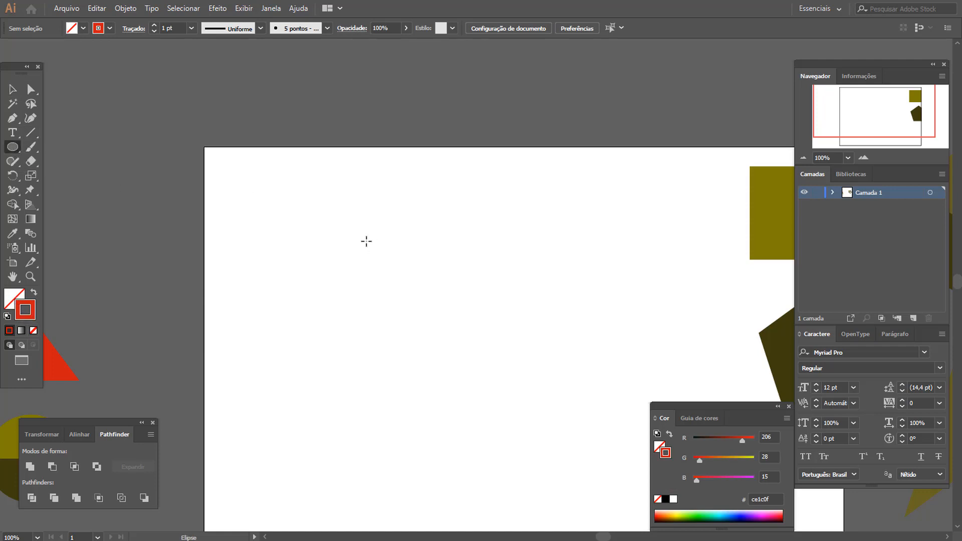
left_click_drag(343, 241, 448, 345)
key("v")
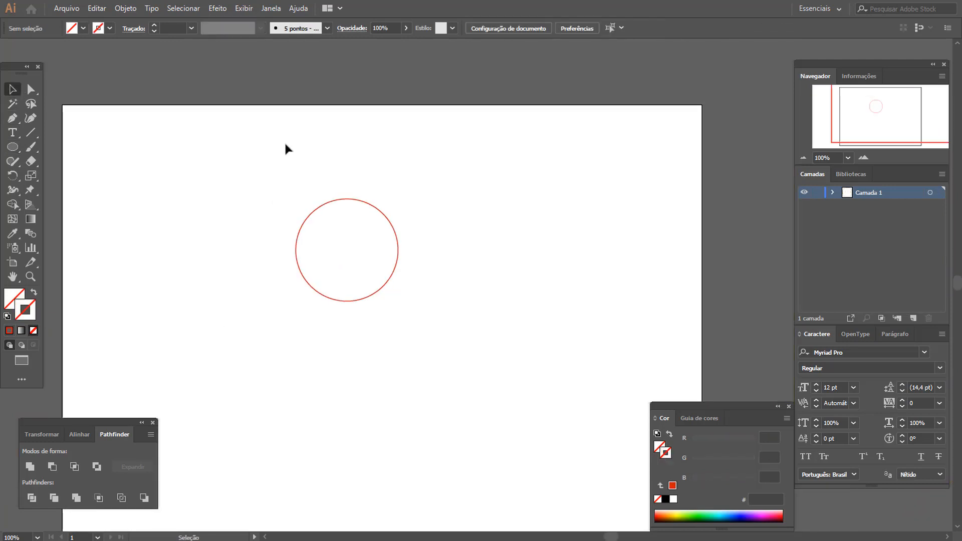
left_click_drag(287, 148, 385, 341)
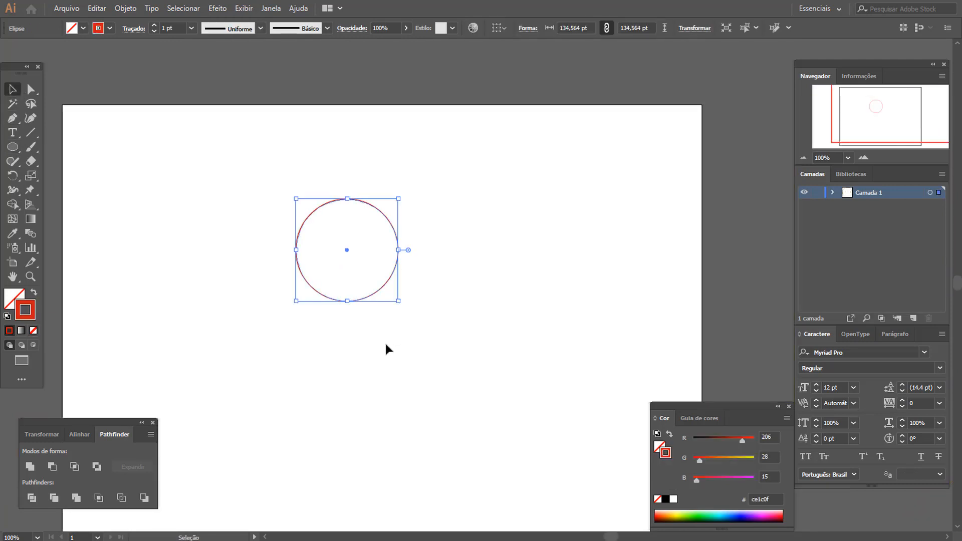
left_click(146, 200)
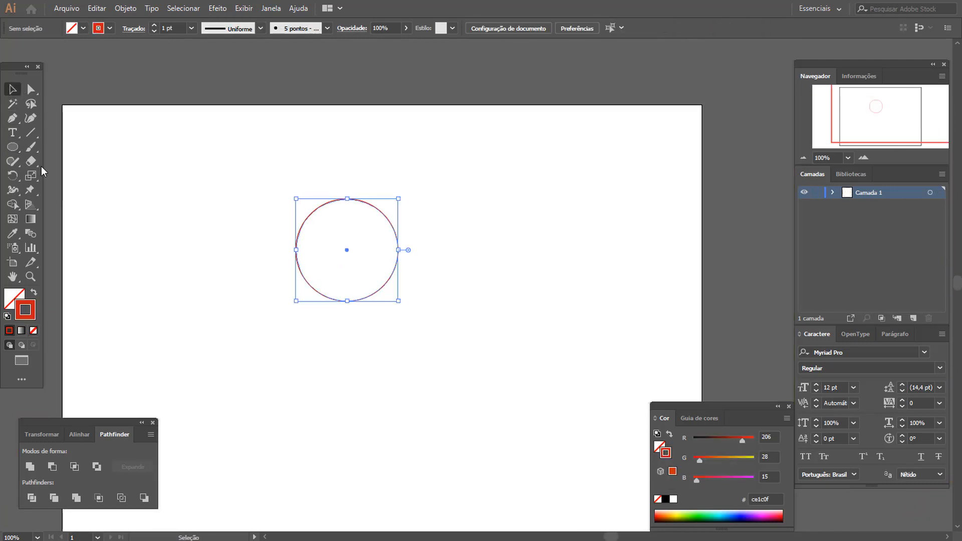
Draw a straight vertical Pen line about 378 pt long touching the circle's left side, extending above and well below it.
left_click(14, 119)
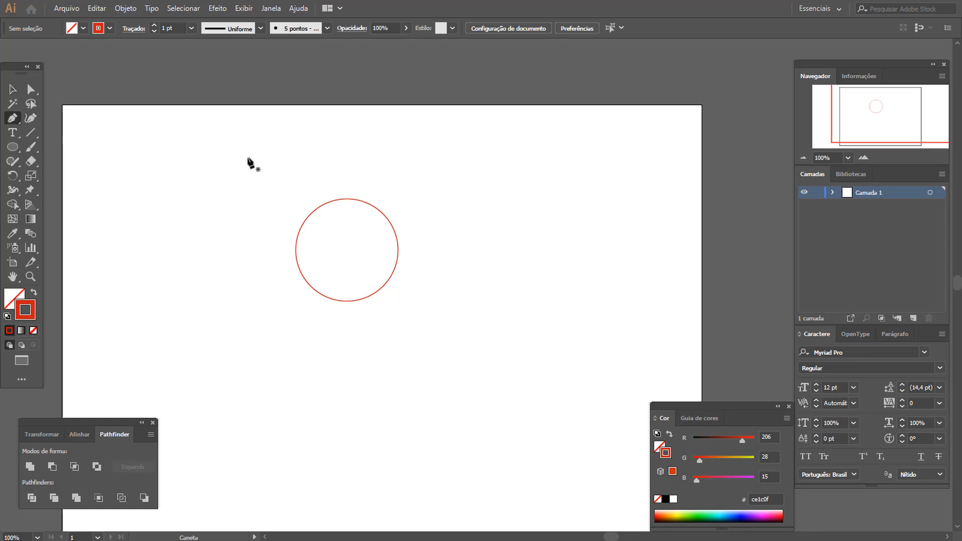
left_click(296, 164)
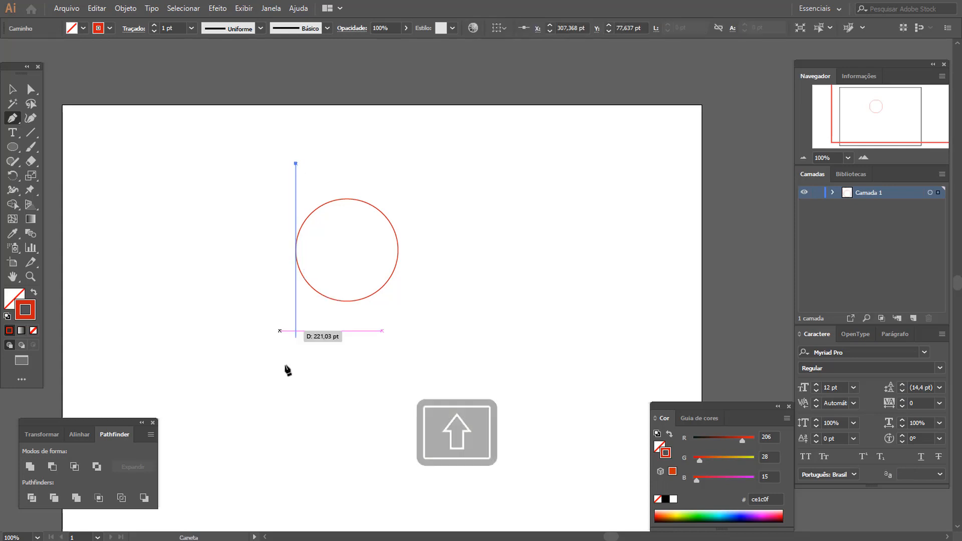
left_click(295, 450)
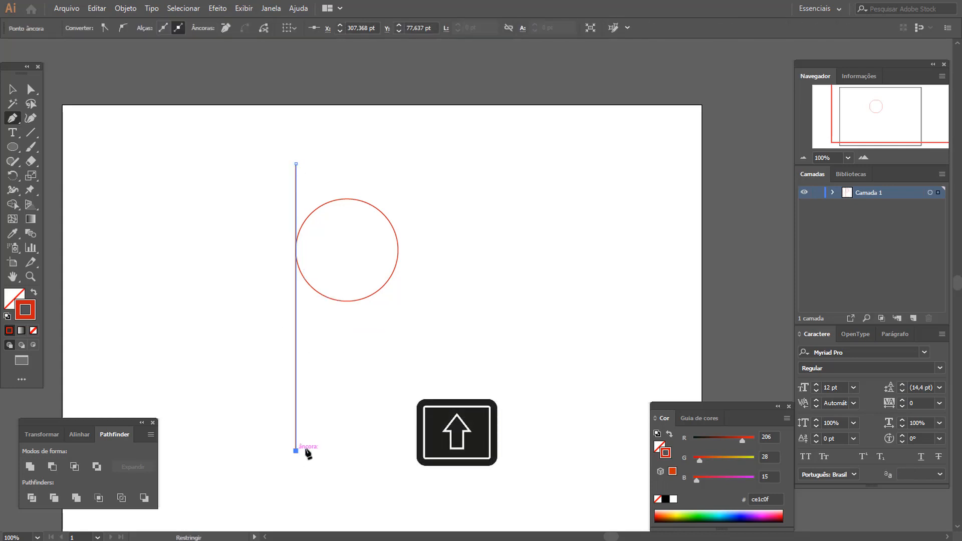
key("v")
left_click(367, 400)
Draw a matching vertical Pen line about 378 pt long touching the circle's right side, level with the first line.
left_click(13, 118)
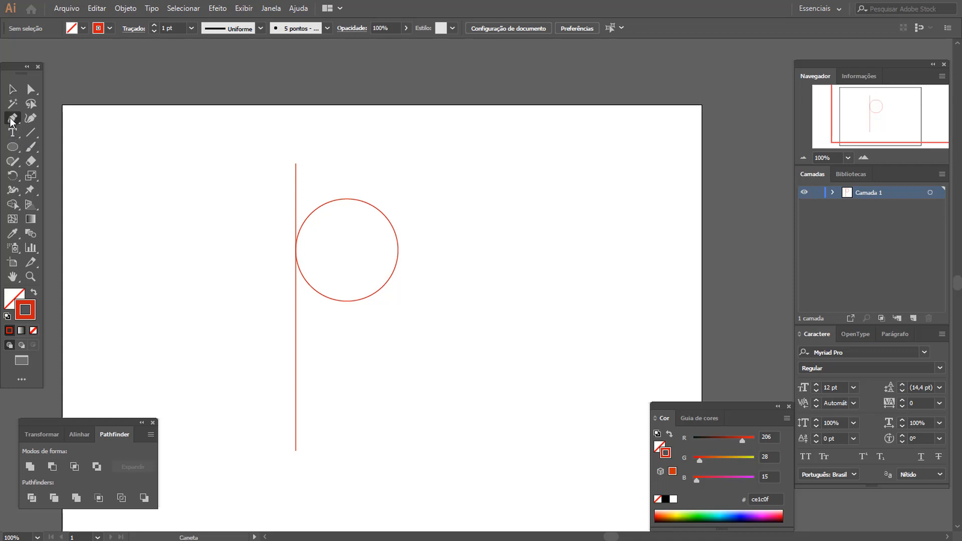
left_click(398, 163, "shift")
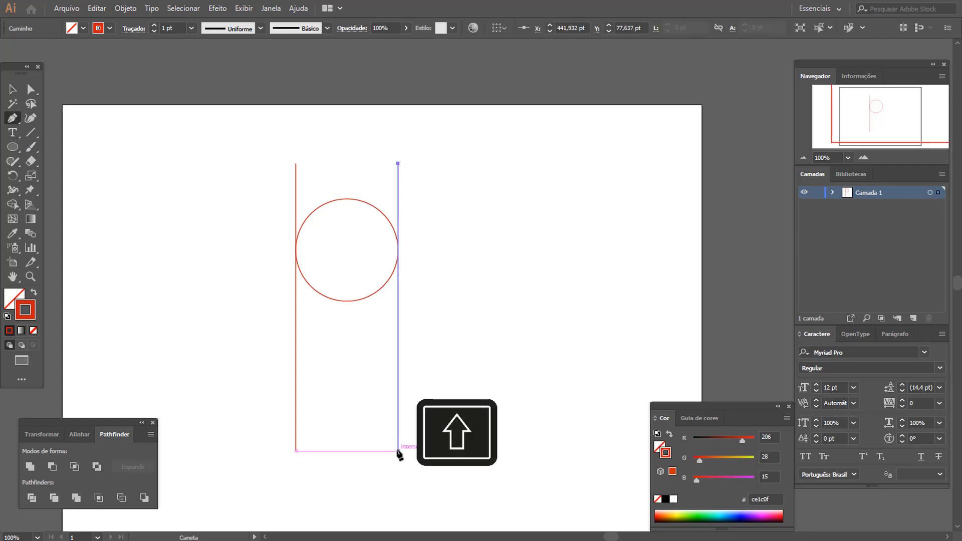
left_click(396, 450, "shift")
Select the circle with both tangent lines and rotate them together 45° counterclockwise.
left_click(10, 90)
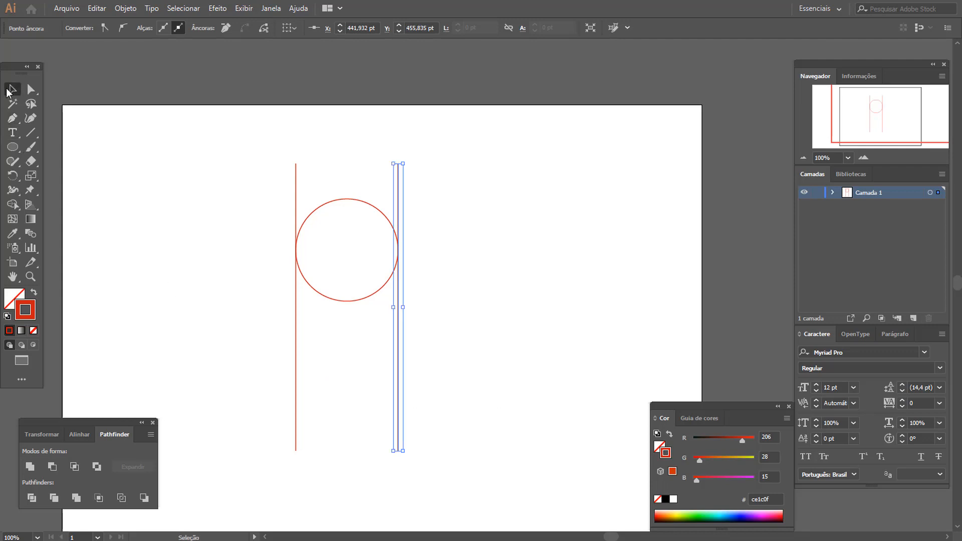
mouse_move(239, 130)
left_mouse_down()
mouse_move(422, 338)
mouse_move(438, 389)
left_mouse_up()
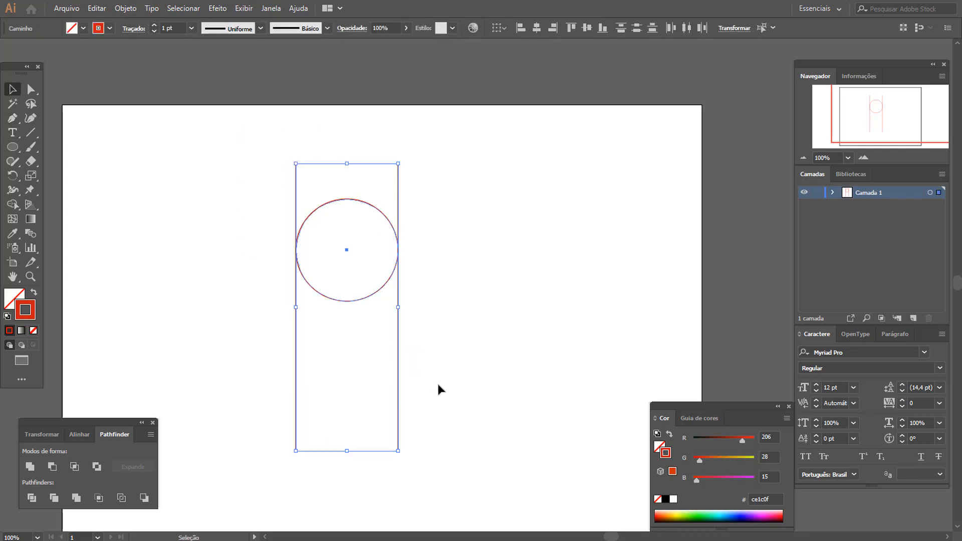
left_click_drag(402, 458, 499, 440)
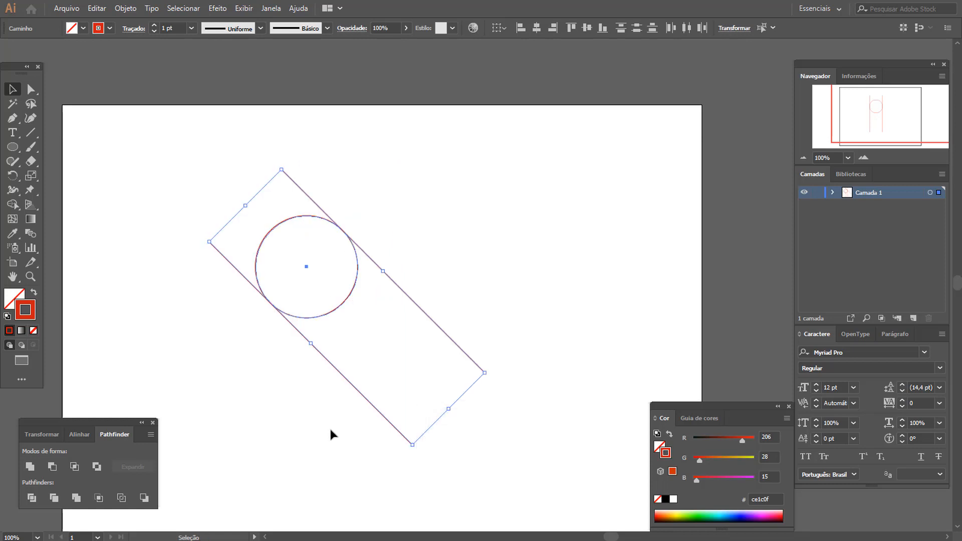
Copy the rotated circle and lines, paste them in front and reflect the copy across the vertical axis.
key("ctrl+c")
key("ctrl+f")
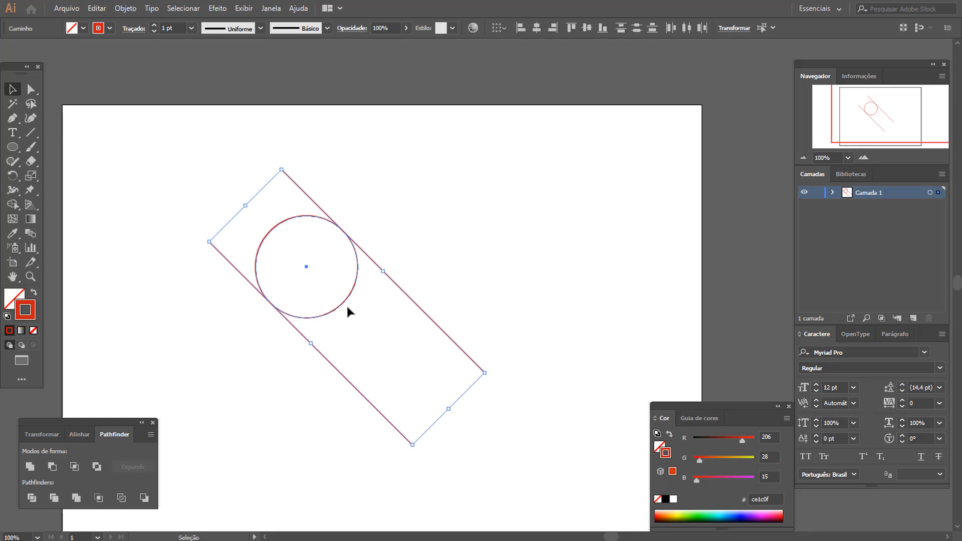
right_click(333, 277)
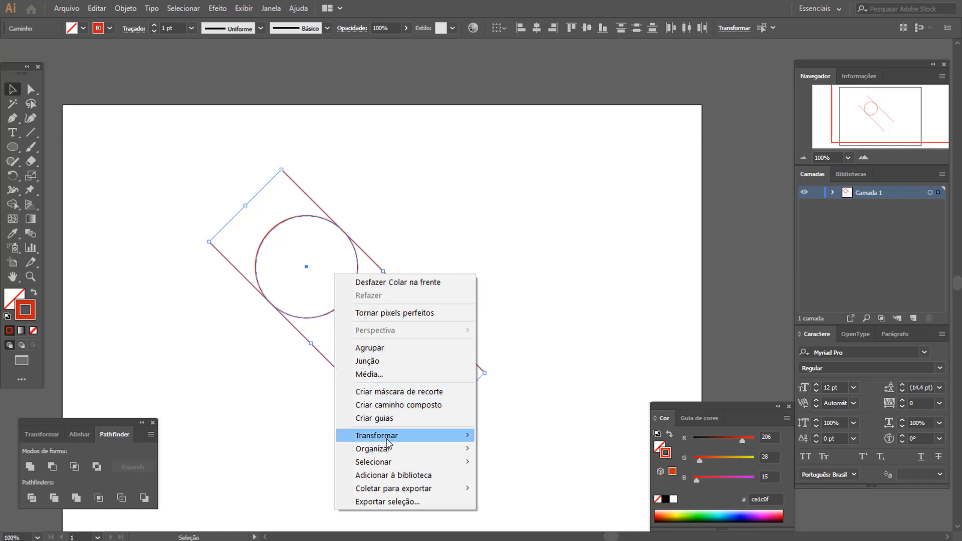
mouse_move(390, 441)
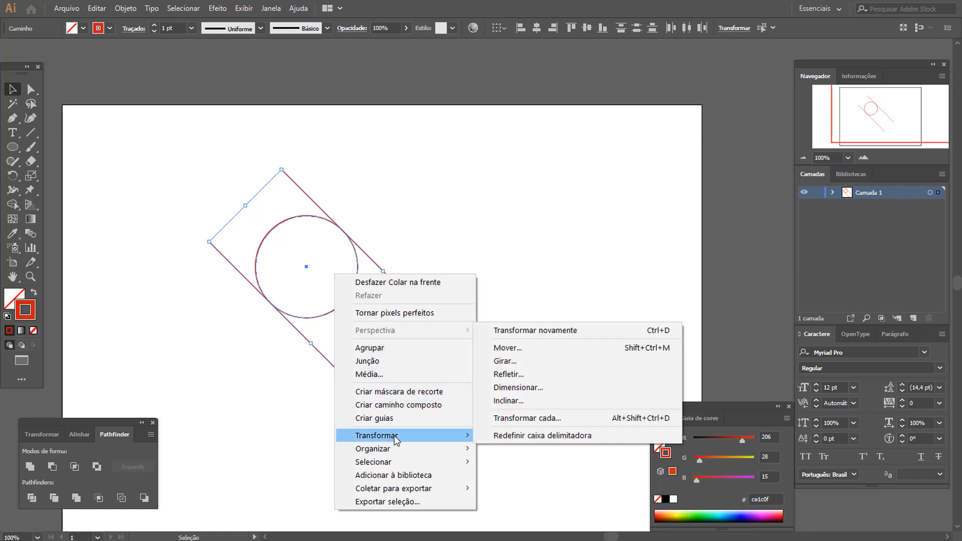
left_click(521, 376)
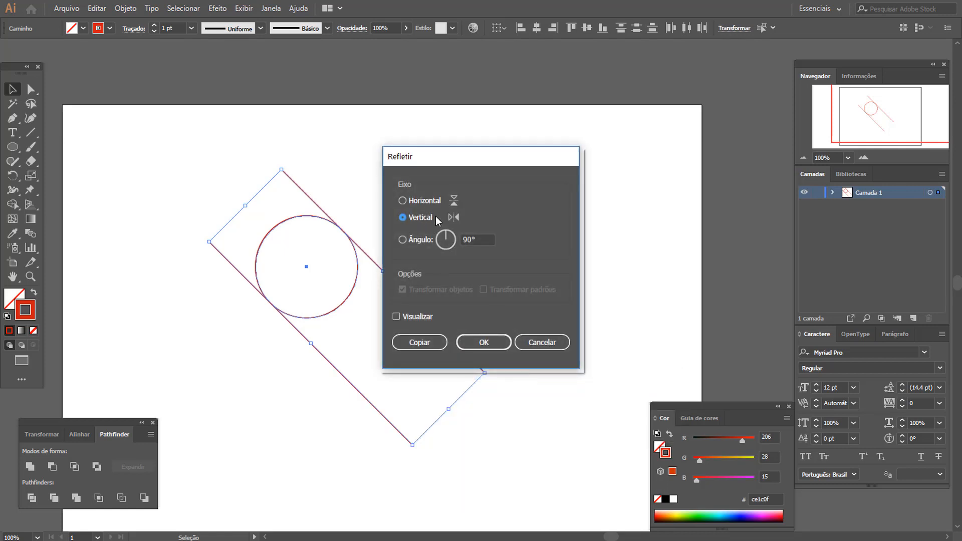
left_click(482, 341)
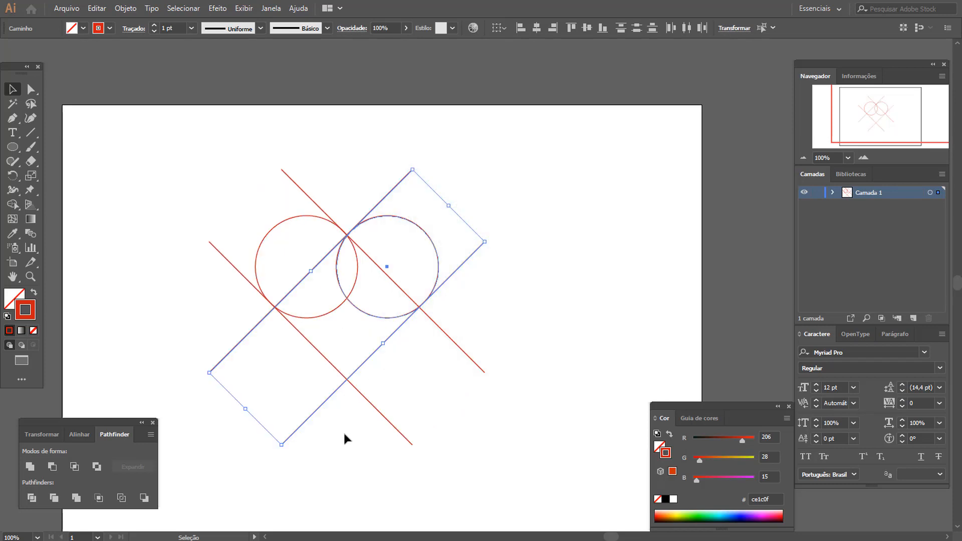
Nudge the reflected circle and lines horizontally until their tangent lines cross the original lines symmetrically at the circle edges.
key("Right")
key("Right")
key("Right")
key("Right")
key("Right")
key("Right")
key("Right")
key("Right")
key("Right")
key("Right")
key("Right")
key("Right")
key("Right")
key("Right")
key("Right")
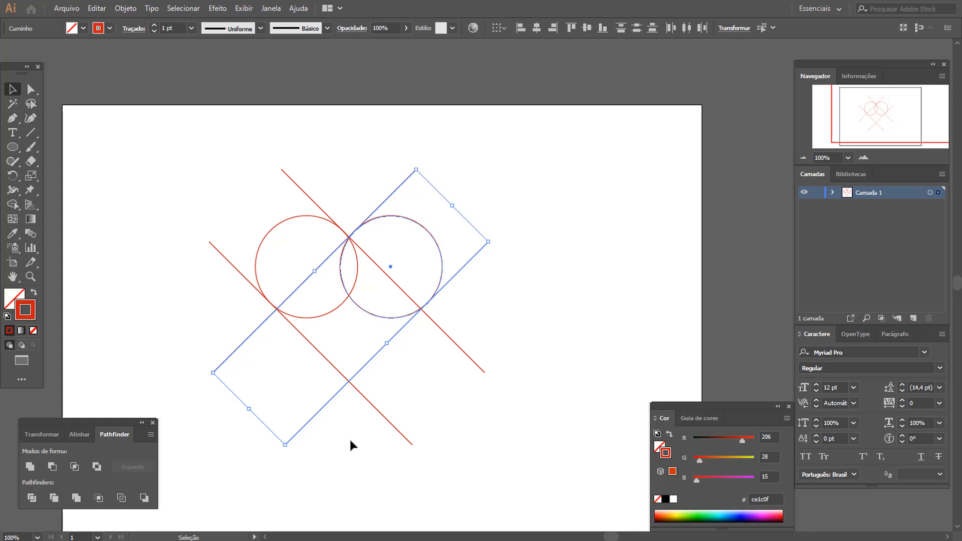
key("Left")
key("Left")
key("Left")
key("Left")
key("Left")
key("Left")
key("Left")
key("Left")
key("Left")
key("Left")
key("Left")
key("Left")
key("Left")
key("Left")
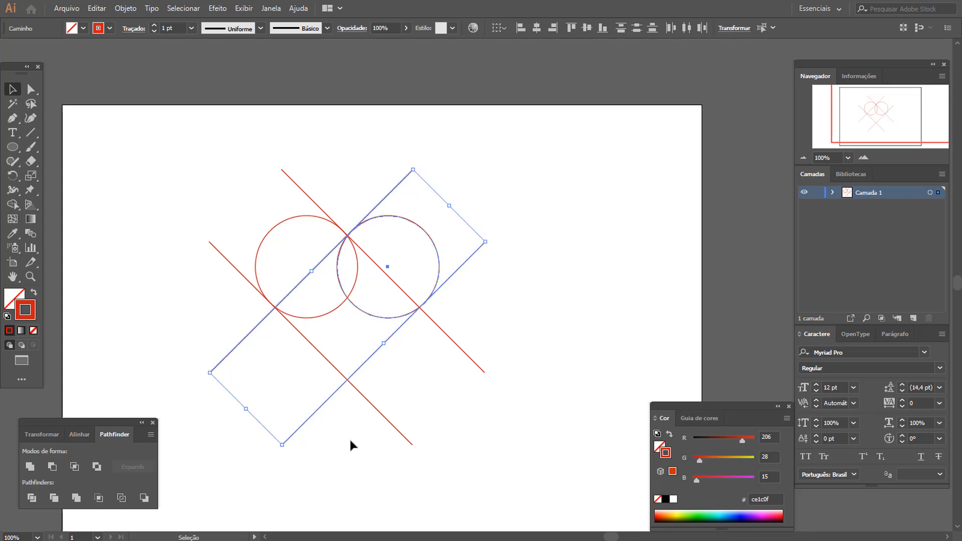
key("Right")
key("Right")
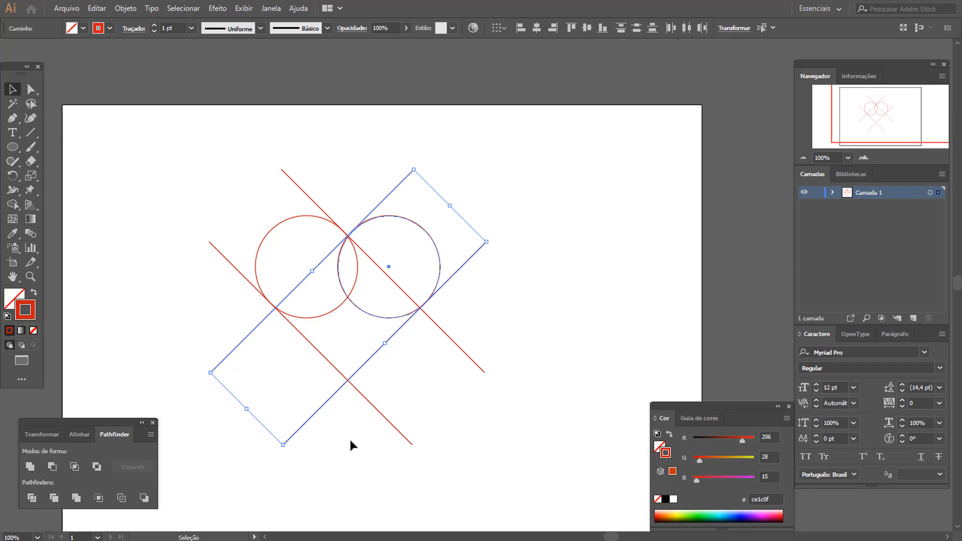
left_click(350, 441)
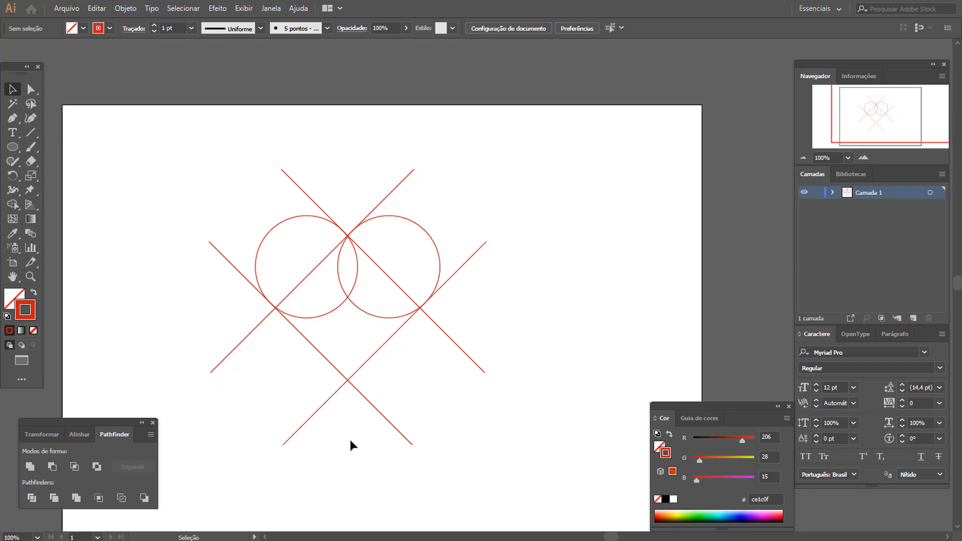
Select both circles and all tangent lines and expand their fill and stroke into shapes.
mouse_move(182, 128)
left_mouse_down()
mouse_move(383, 281)
mouse_move(508, 440)
left_mouse_up()
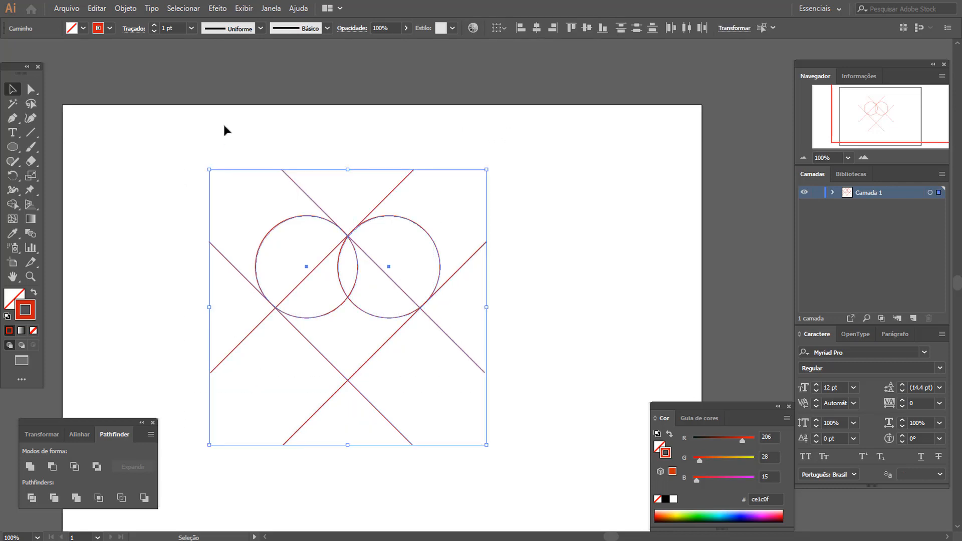
left_click(126, 8)
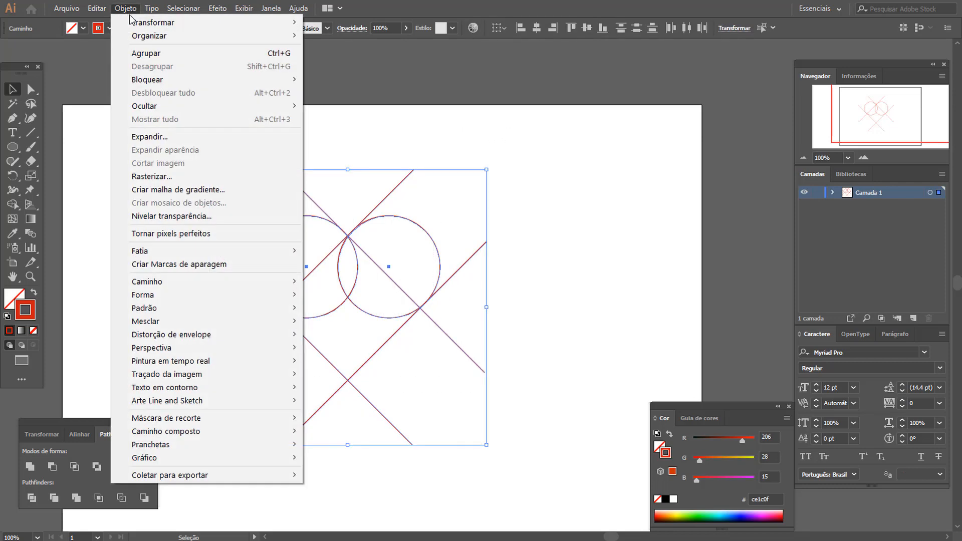
left_click(164, 137)
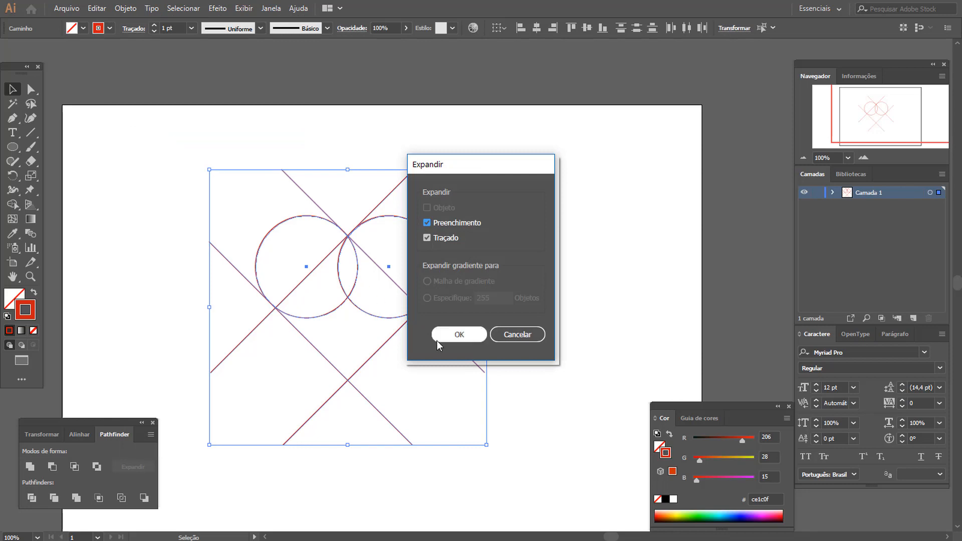
left_click(456, 335)
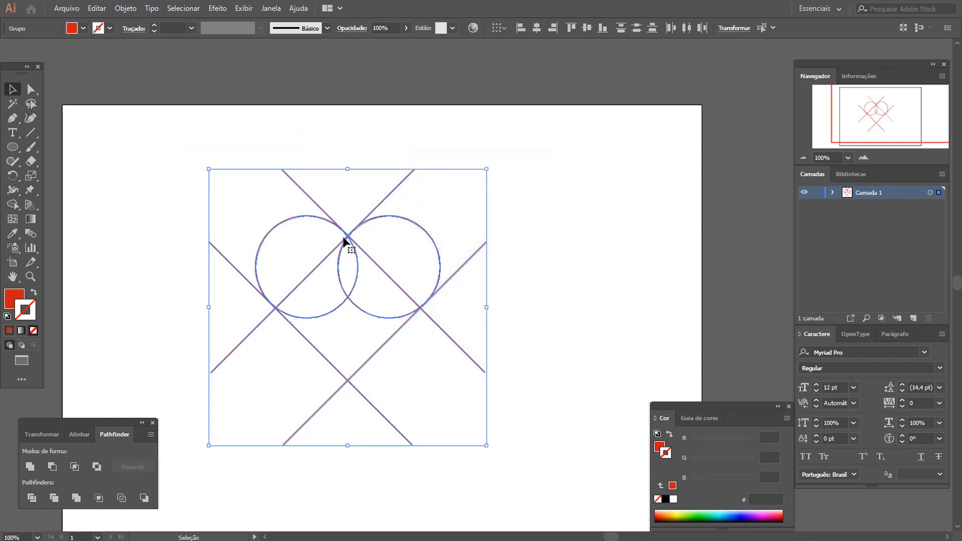
Divide the expanded outlines with Pathfinder and ungroup the resulting pieces.
left_click(24, 298)
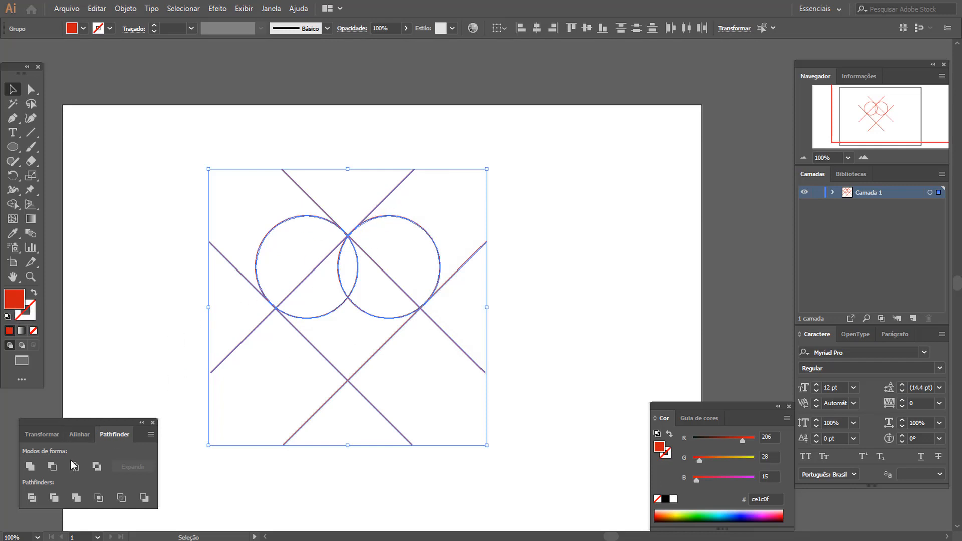
left_click(31, 498)
right_click(384, 291)
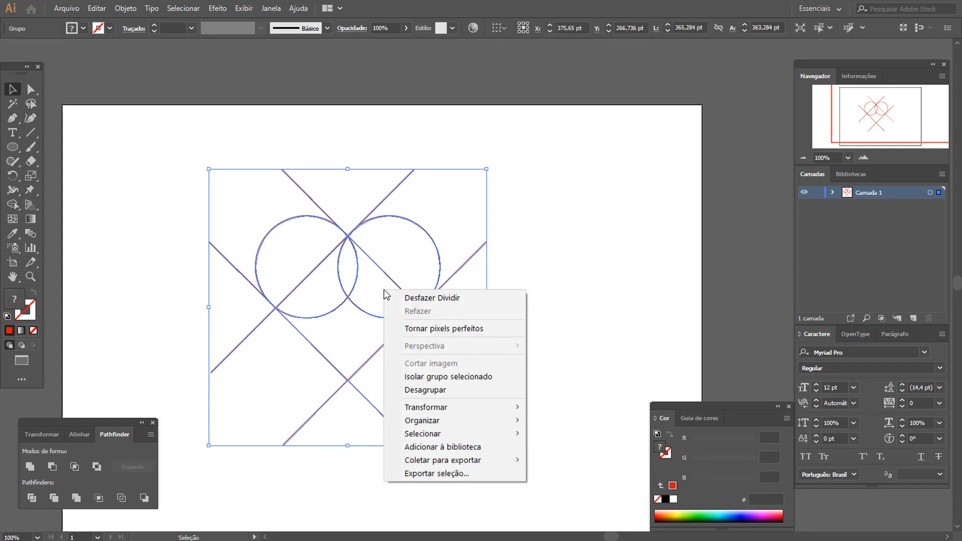
left_click(450, 389)
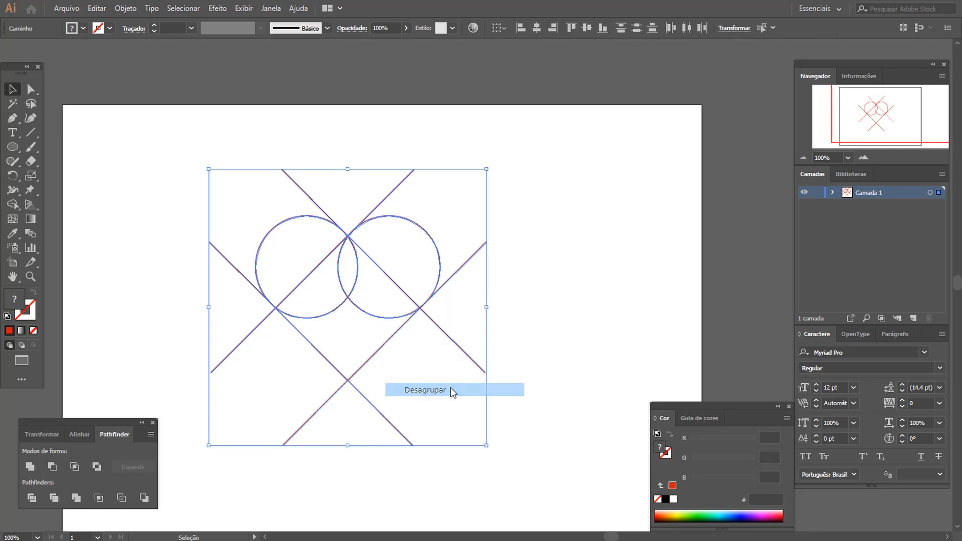
left_click(306, 435)
Delete the line ends that extend beyond the heart outline at its lower tip, both sides and above the circles.
left_click_drag(277, 412, 414, 447)
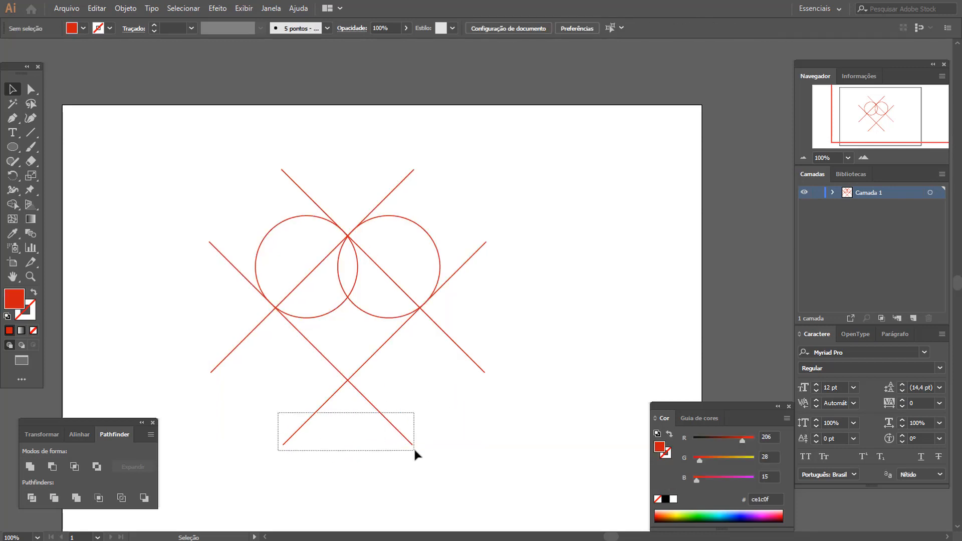
key("Delete")
left_click_drag(471, 220, 486, 394)
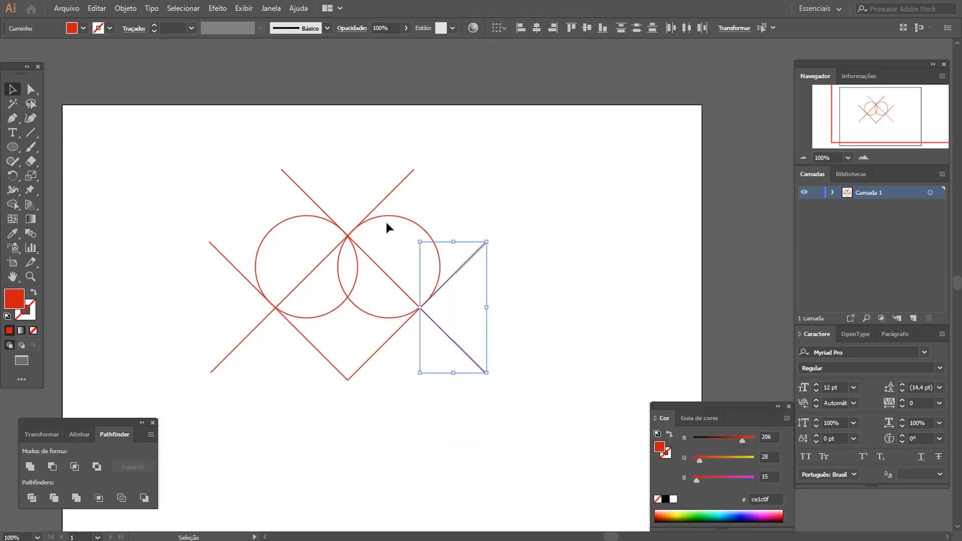
key("Delete")
left_click_drag(246, 121, 329, 176)
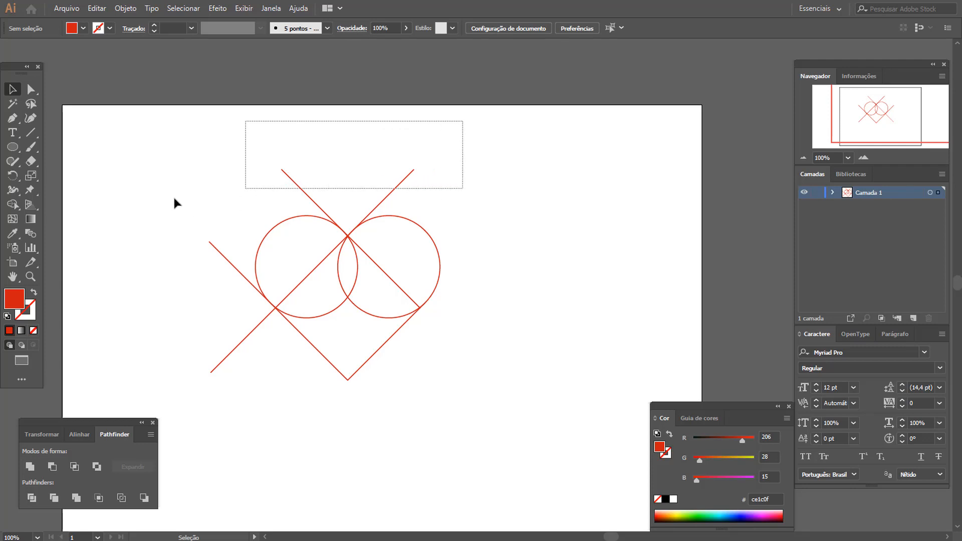
key("Delete")
left_click_drag(174, 198, 233, 376)
key("Delete")
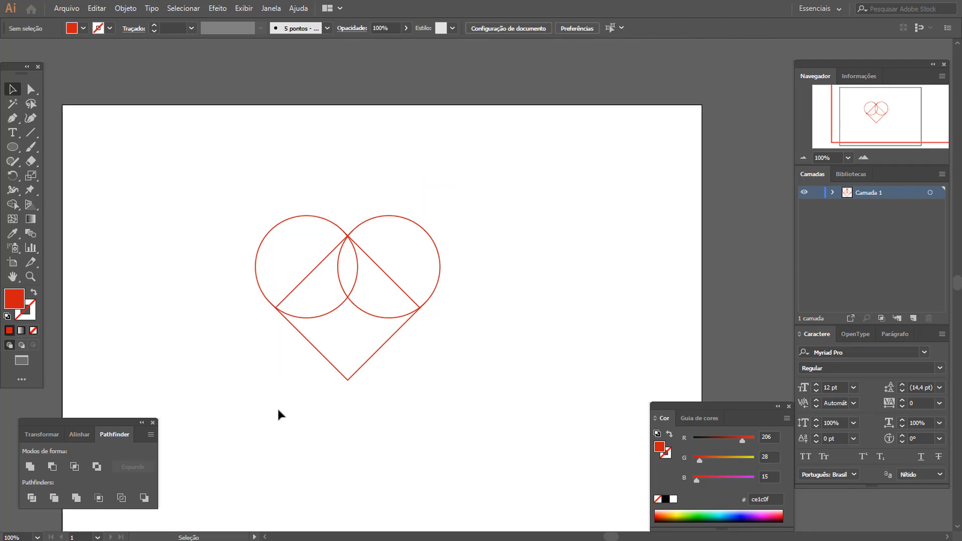
Select all remaining circle and line pieces and unite them into one solid heart shape.
left_click_drag(206, 153, 486, 405)
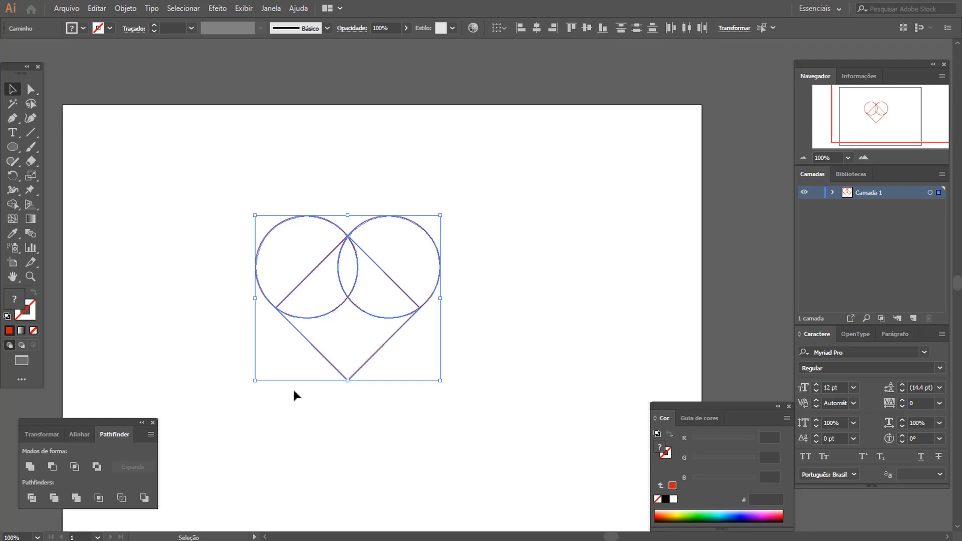
left_click(31, 466)
left_click(368, 394)
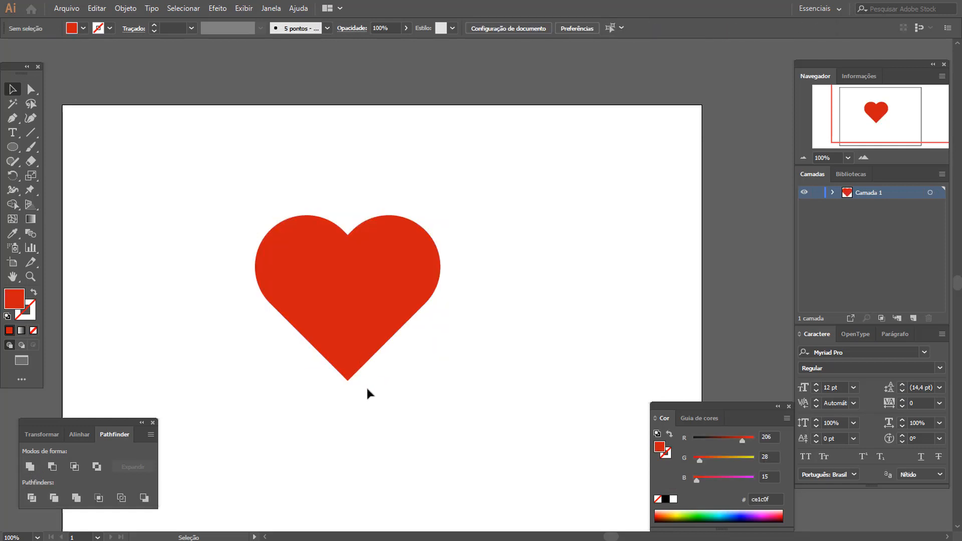
Scale the heart down proportionally to about half its size and move it to the artboard's upper-left area.
left_click(378, 318)
left_click_drag(440, 379, 356, 303)
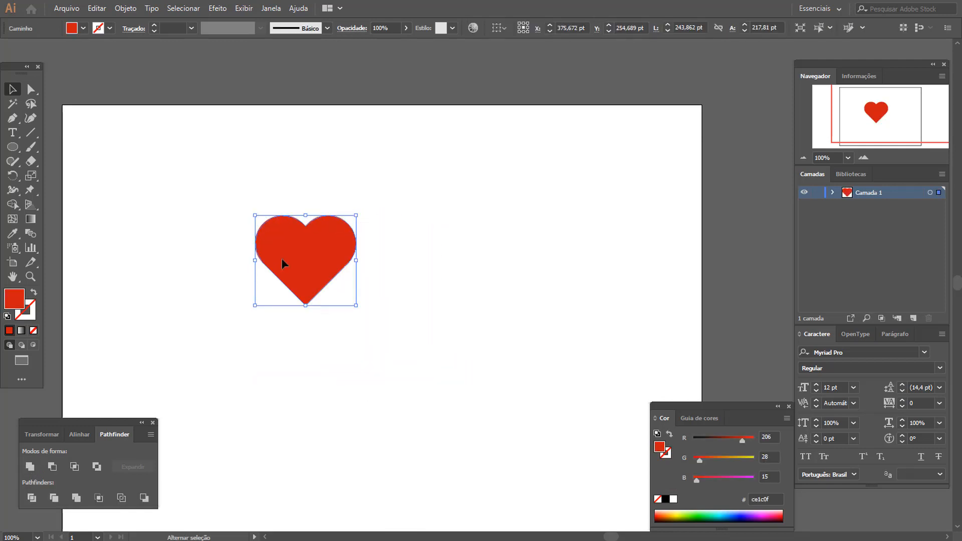
left_click_drag(314, 261, 227, 225)
left_click(242, 303)
left_click_drag(239, 312, 287, 317)
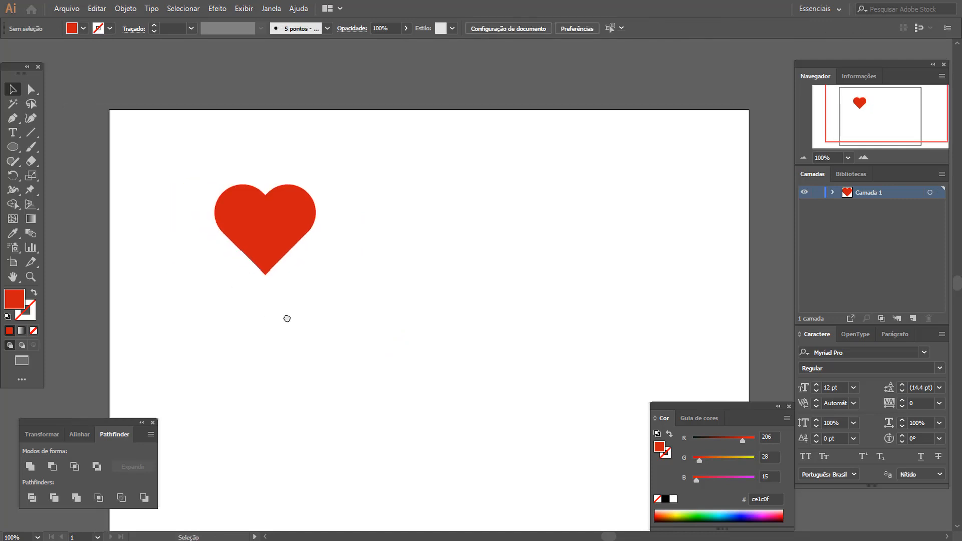
Swap the fill and stroke colours with nothing selected, setting no fill and a red stroke for new shapes.
left_click(30, 319)
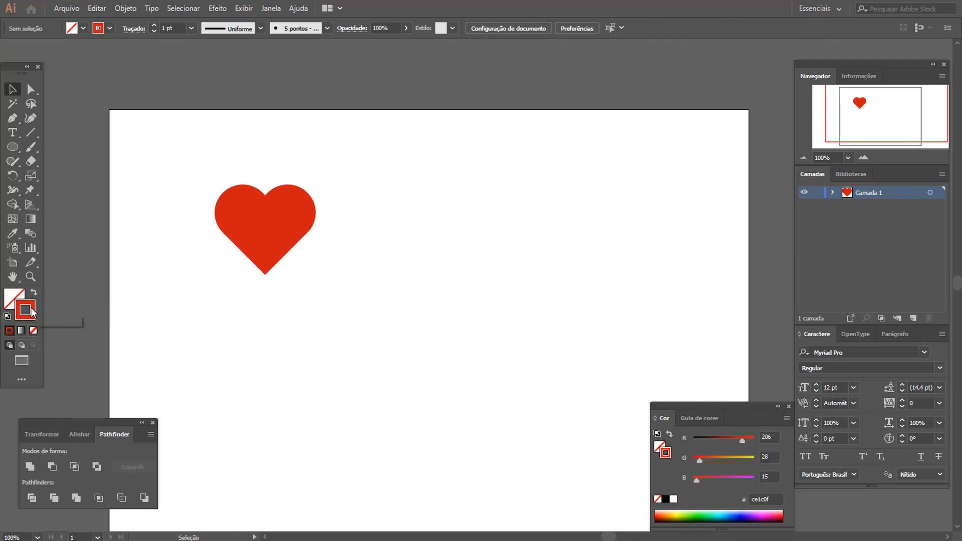
left_click(33, 292)
key("space")
left_click_drag(436, 274, 447, 290)
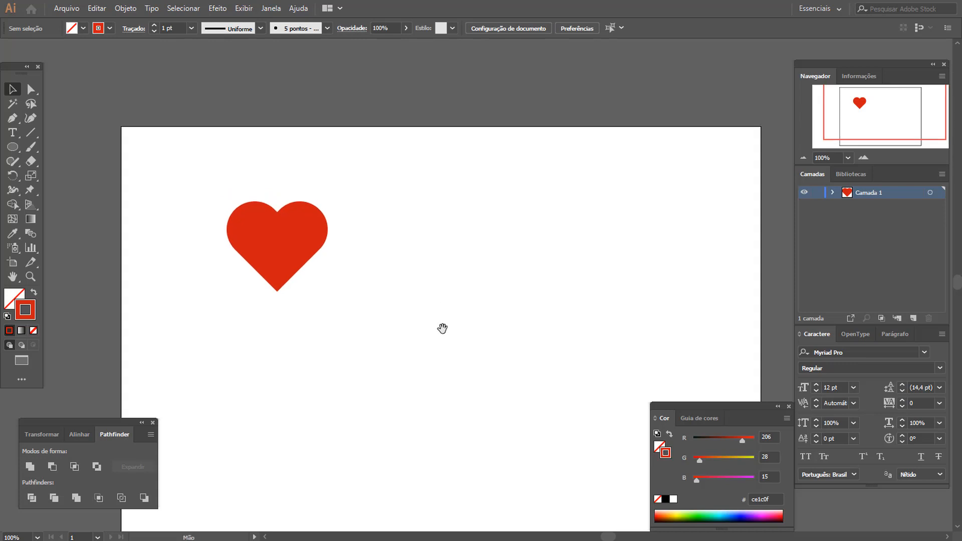
left_click_drag(444, 331, 420, 288)
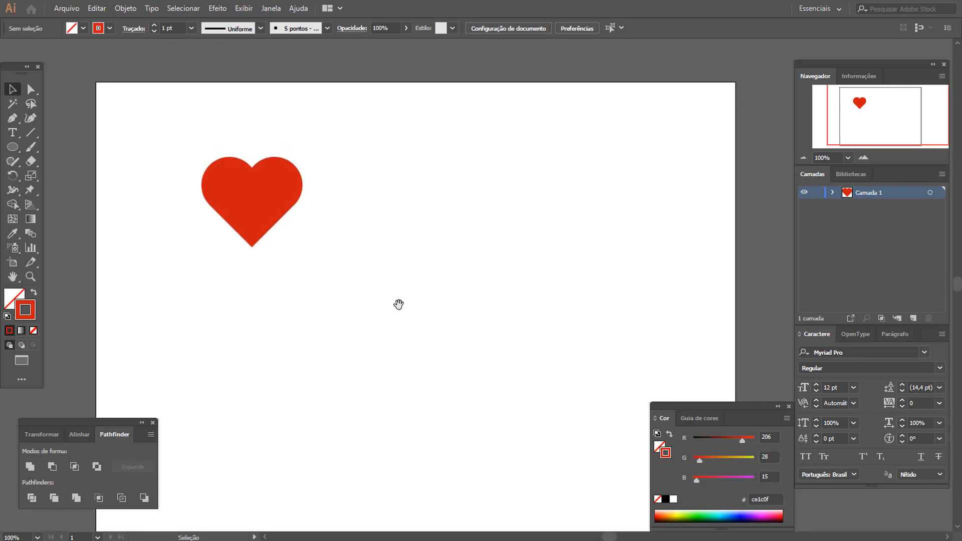